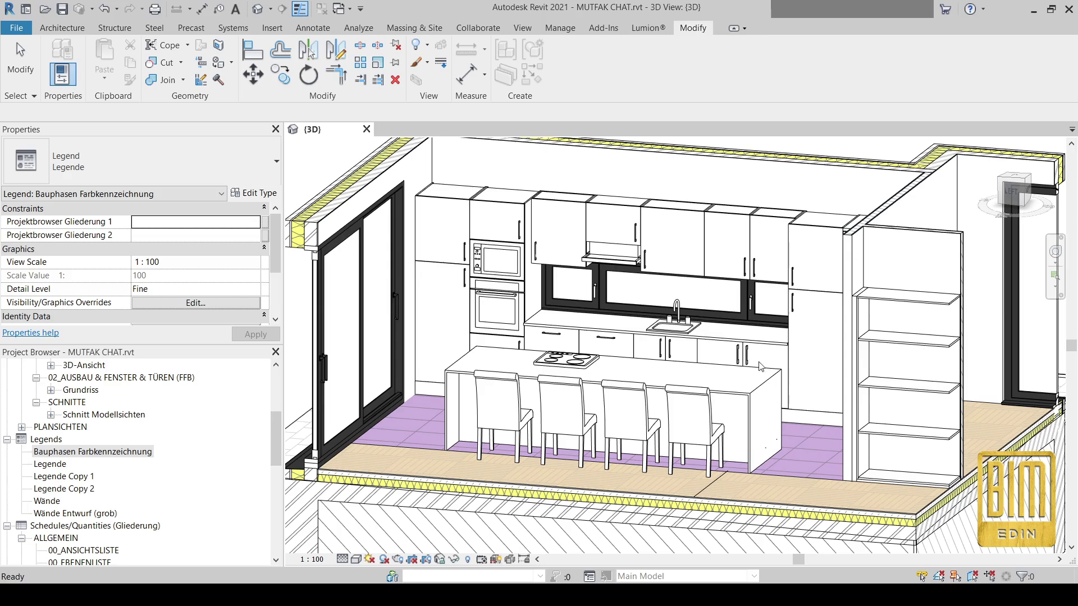
# Hide the two partition walls behind the shelving unit in the 3D view
pyautogui.scroll(-2, 666, 387)
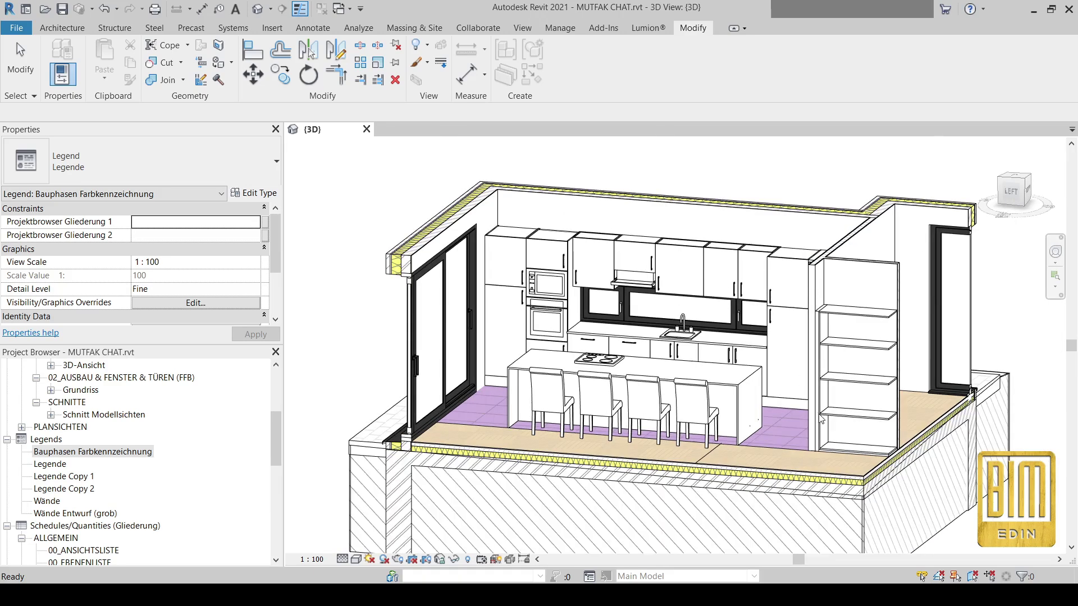
pyautogui.click(848, 241)
pyautogui.keyDown('ctrl'); pyautogui.click(855, 271); pyautogui.keyUp('ctrl')
pyautogui.rightClick(855, 271)
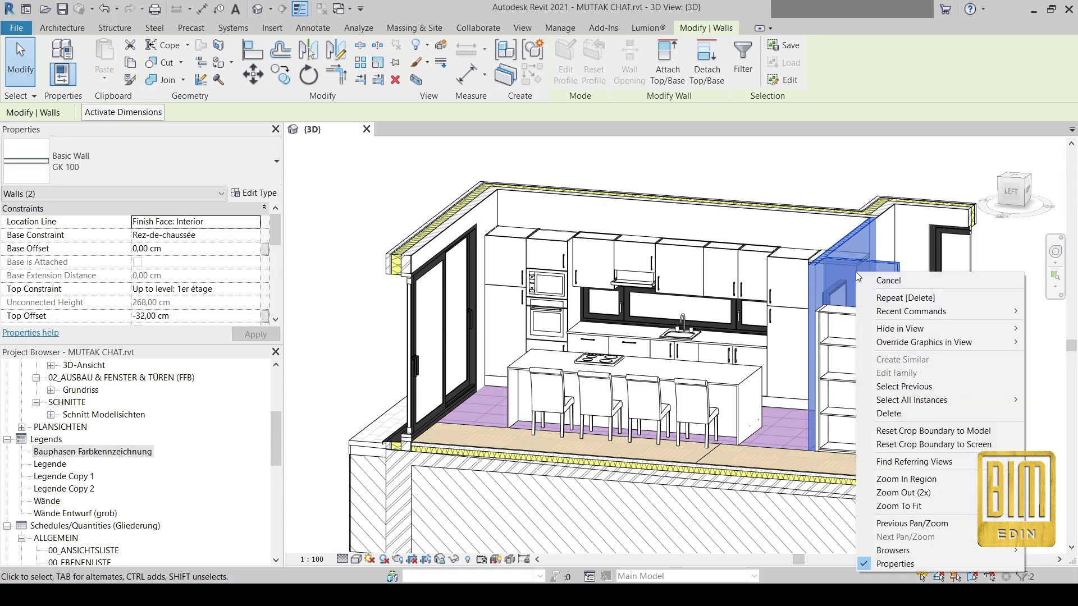
pyautogui.moveTo(911, 331)
pyautogui.click(807, 326)
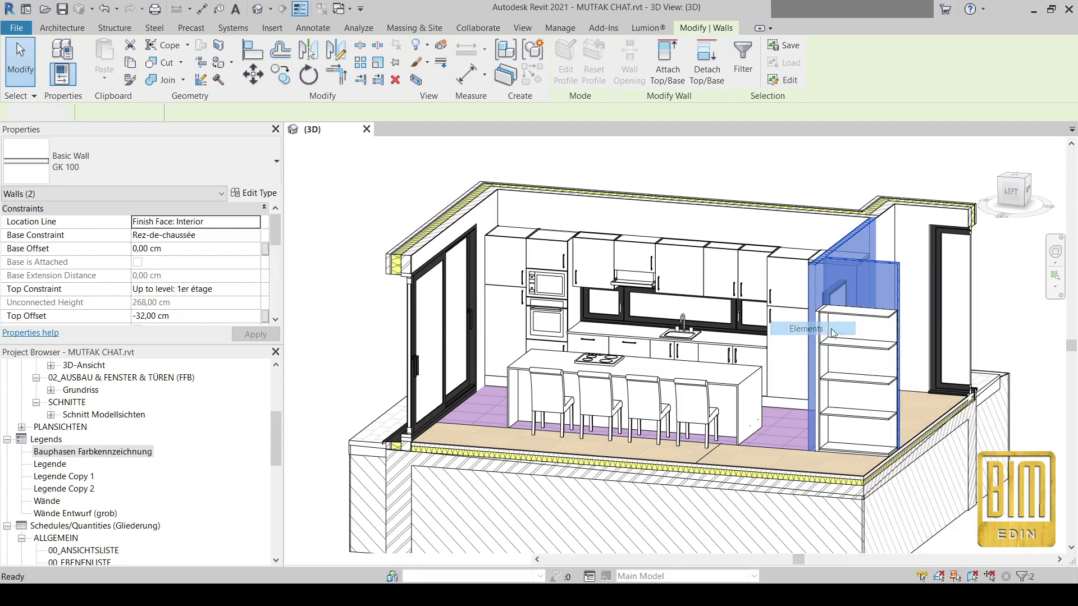
# Hide the tall shelving unit and the door beside the island, then orbit the view
pyautogui.rightClick(854, 314)
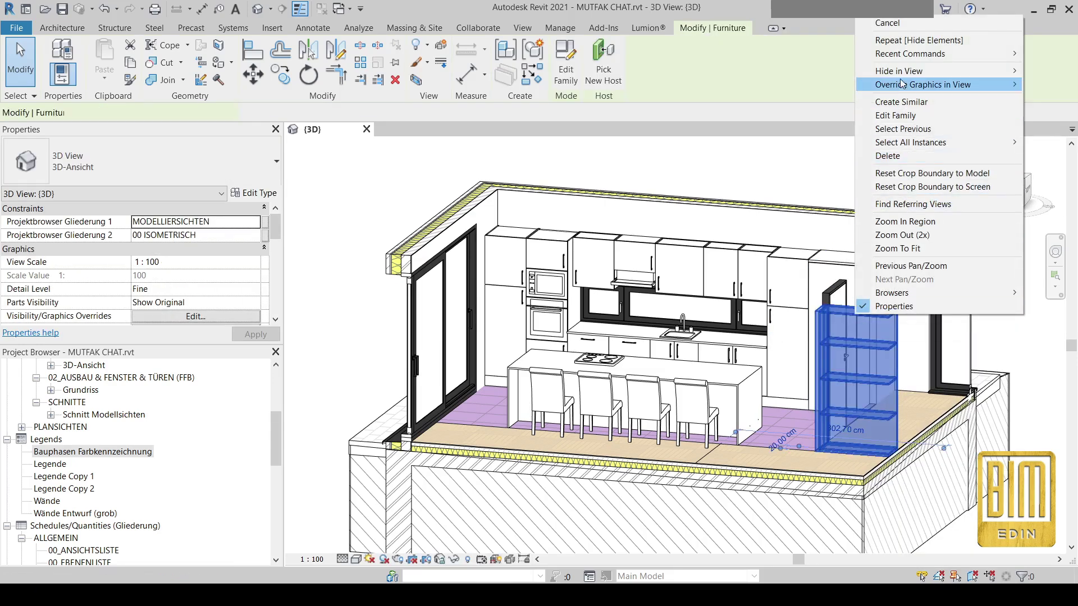
pyautogui.moveTo(877, 72)
pyautogui.click(840, 74)
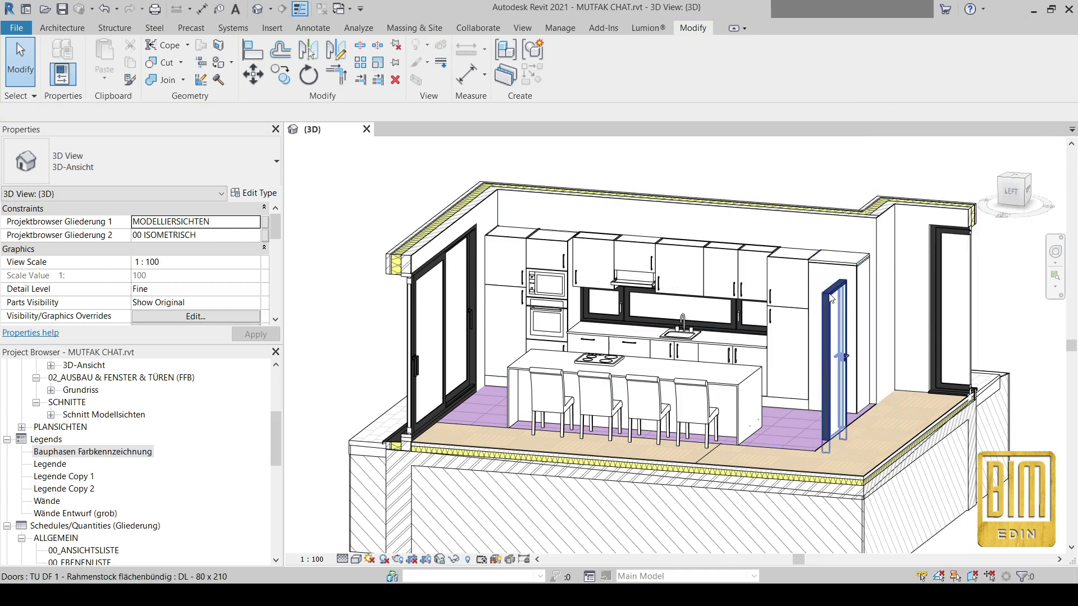
pyautogui.rightClick(826, 314)
pyautogui.moveTo(885, 341)
pyautogui.click(812, 342)
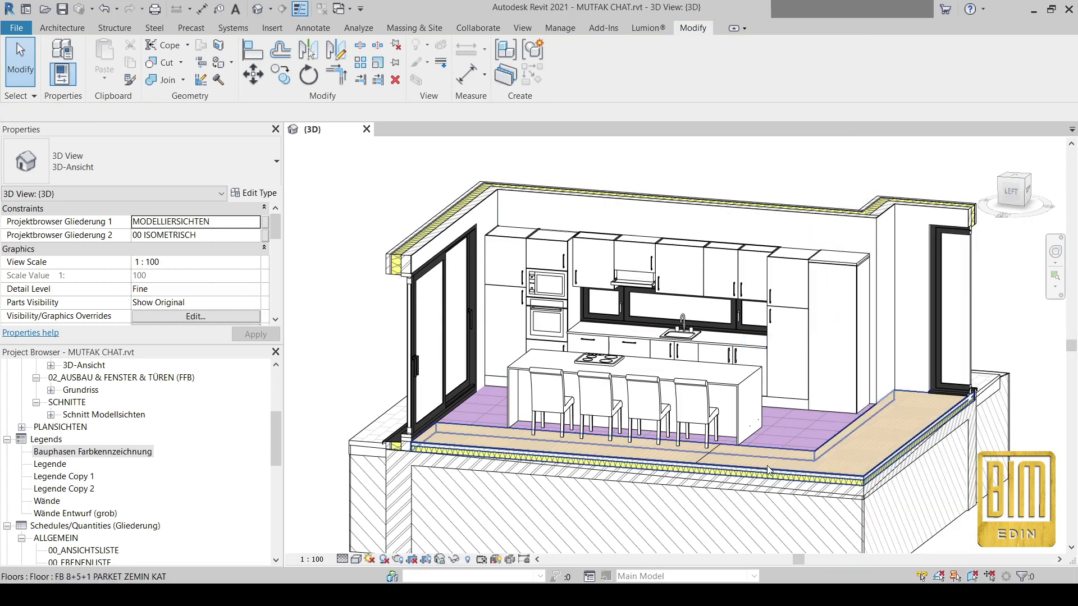
pyautogui.scroll(2, 743, 451)
pyautogui.keyDown('shift'); pyautogui.moveTo(744, 450); pyautogui.dragTo(814, 463, button='middle'); pyautogui.keyUp('shift')
# Zoom in and select the base cabinet right of the sink to show type KUH. ELEMENT 50-D
pyautogui.scroll(4, 729, 338)
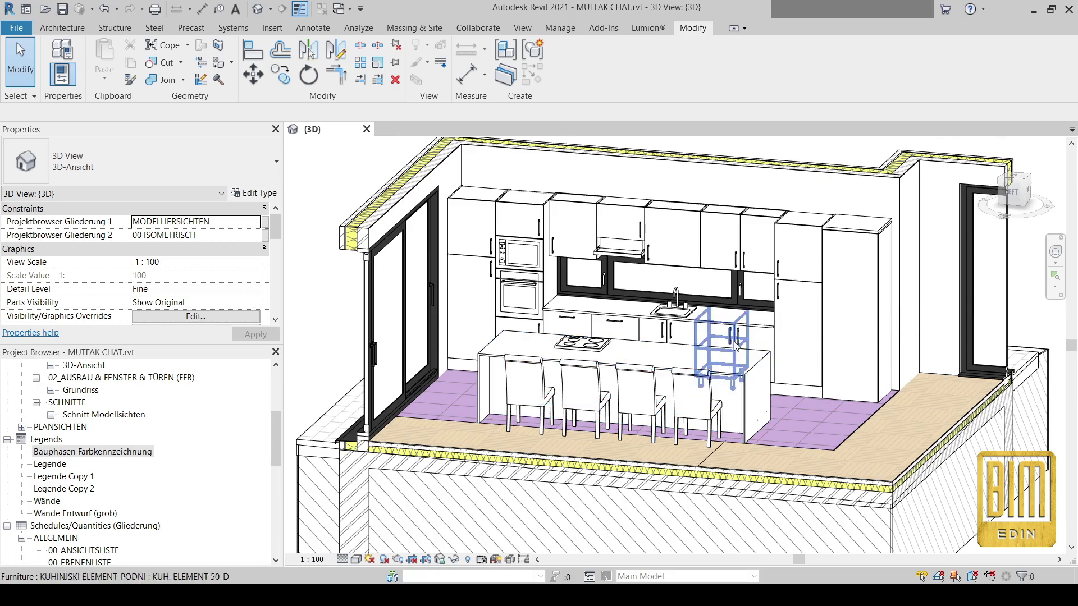
pyautogui.click(730, 338)
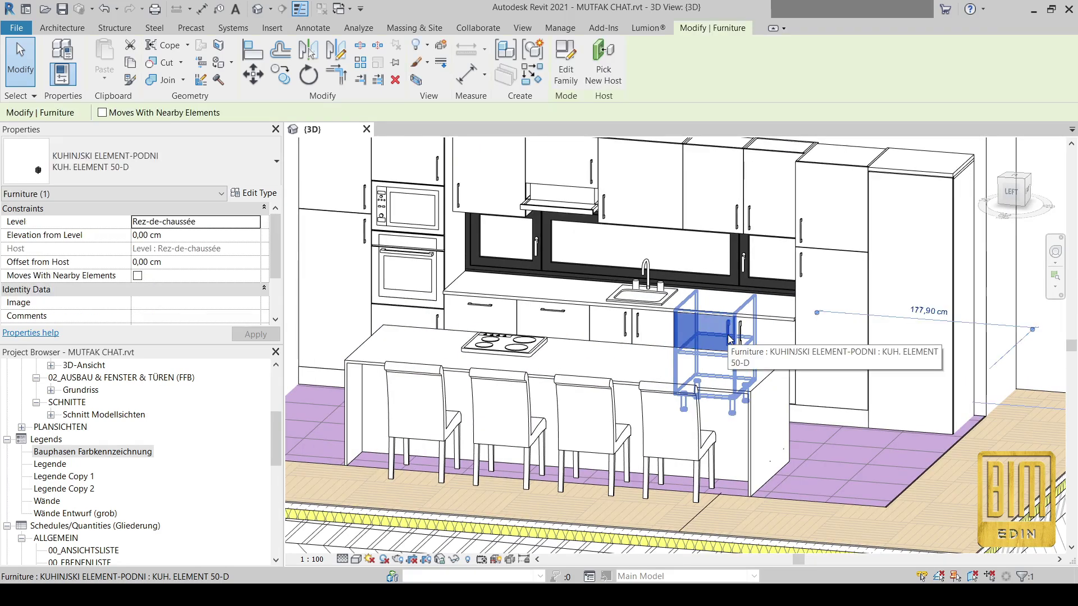
pyautogui.scroll(4, 729, 337)
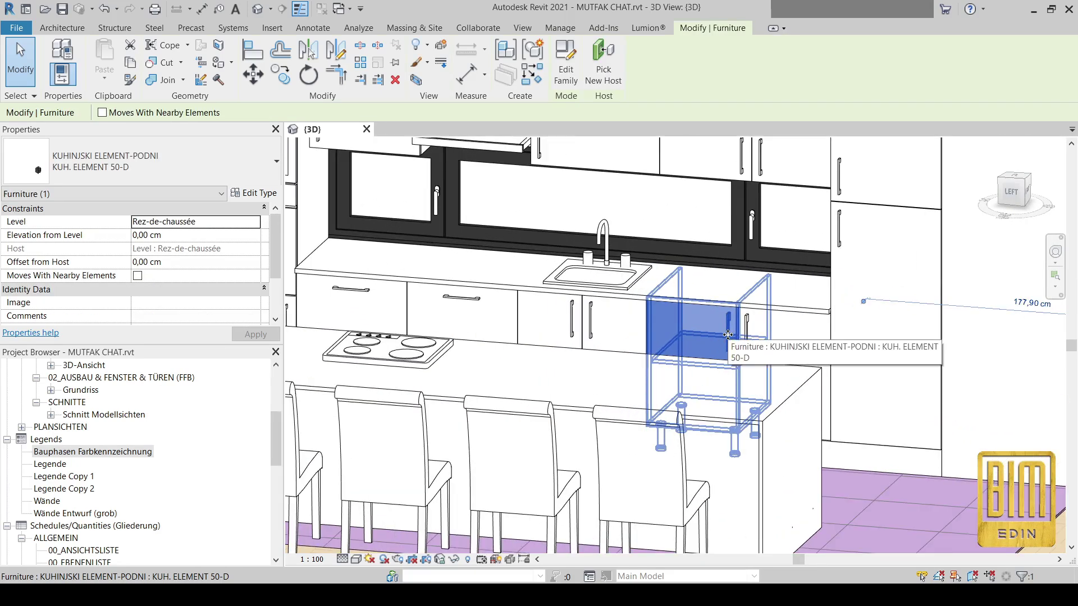
pyautogui.scroll(-2, 727, 335)
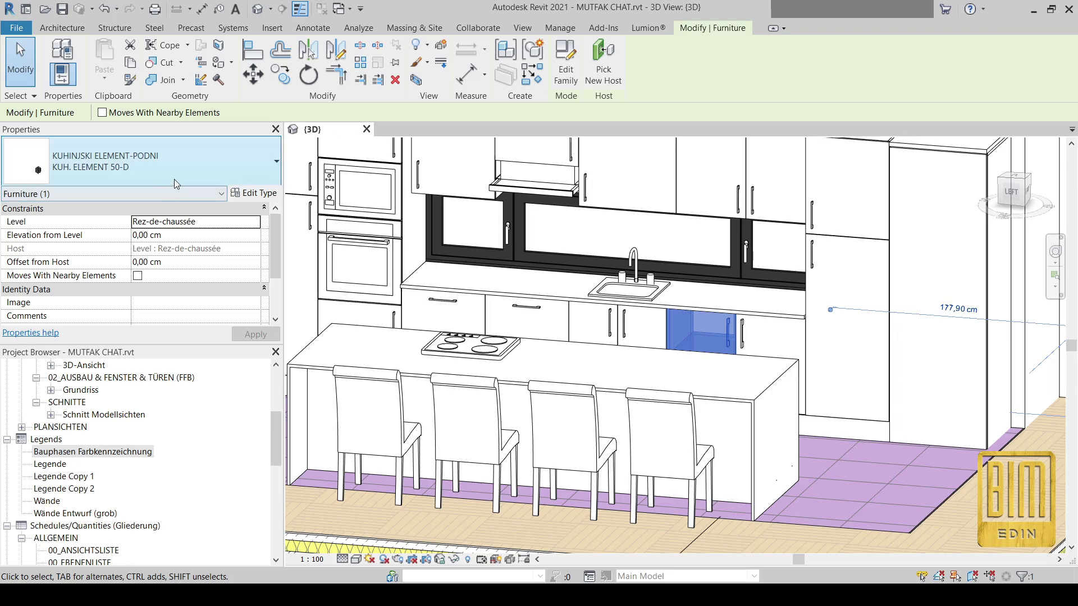
# Create legend KITCHEN CABINETS TEST at 1:20 with Coarse detail level
pyautogui.rightClick(53, 439)
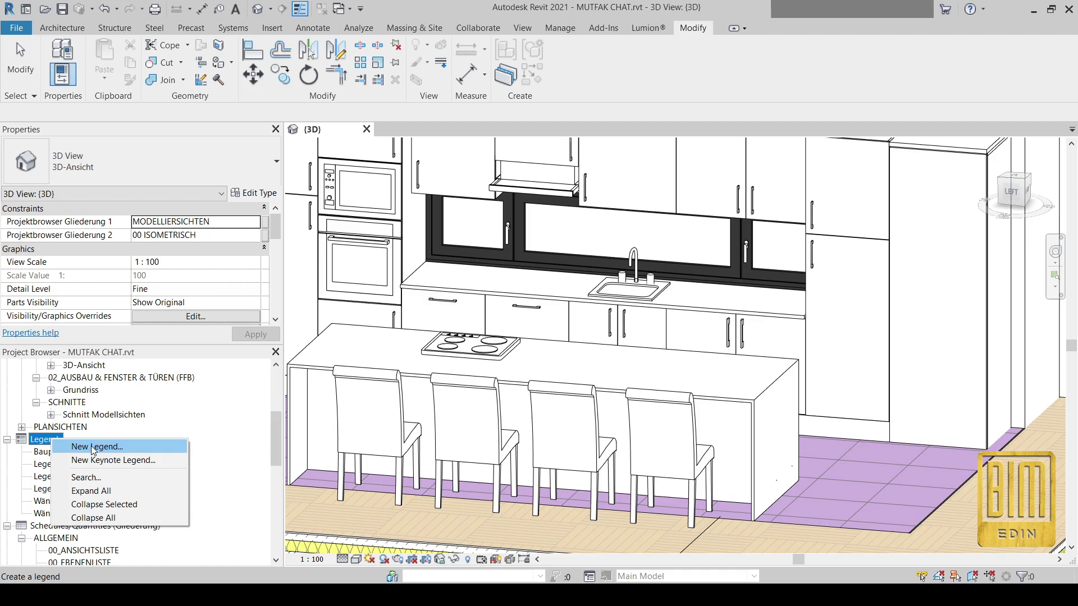
pyautogui.click(94, 446)
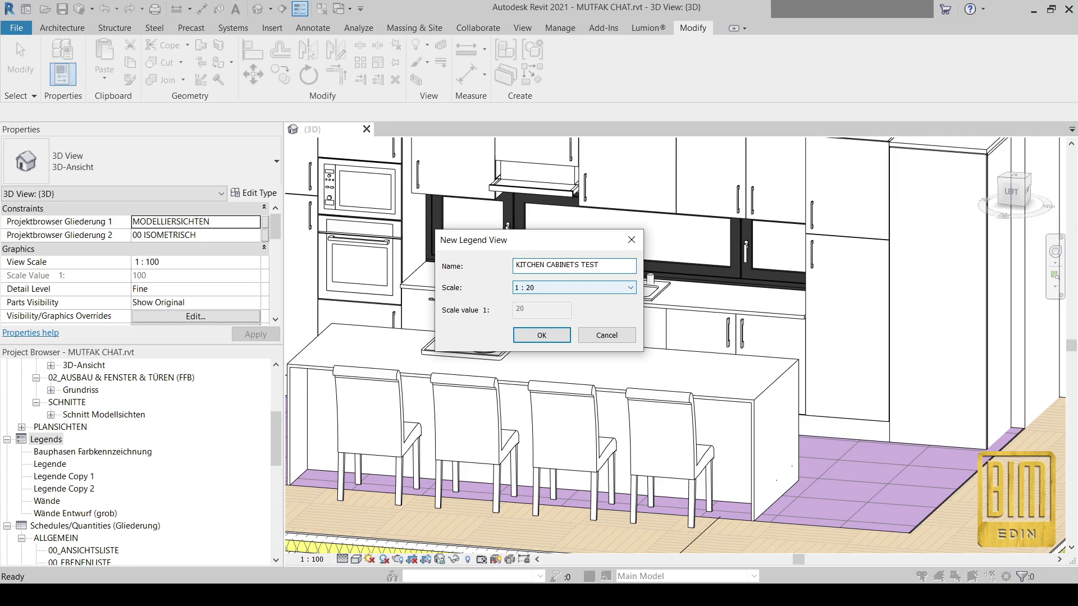
pyautogui.click(542, 335)
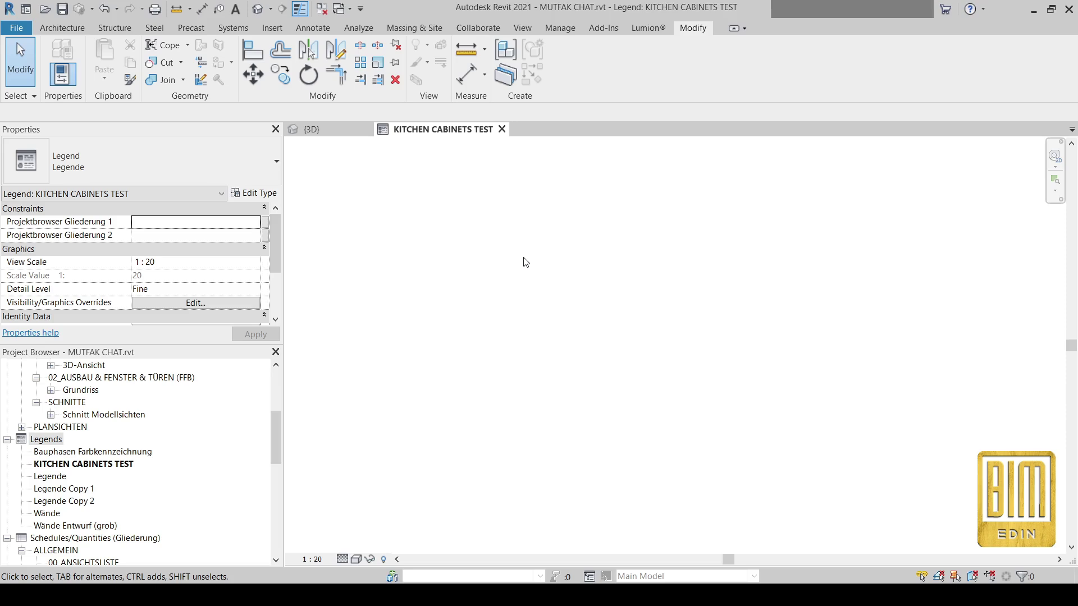
pyautogui.click(348, 560)
pyautogui.click(359, 516)
# Select the base cabinet in the 3D view, then return to the legend
pyautogui.click(333, 130)
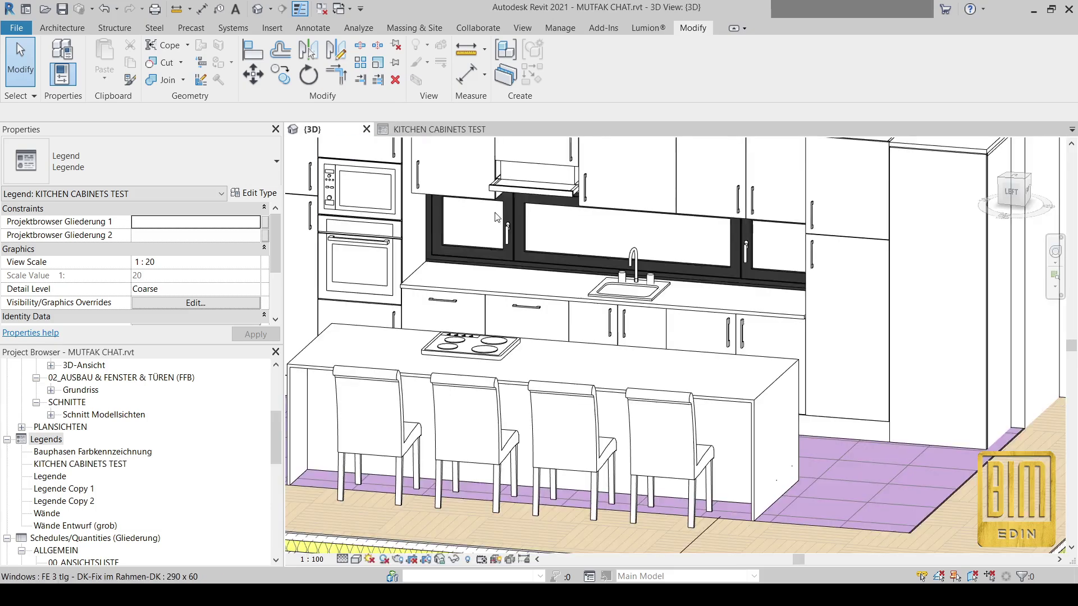
pyautogui.click(724, 336)
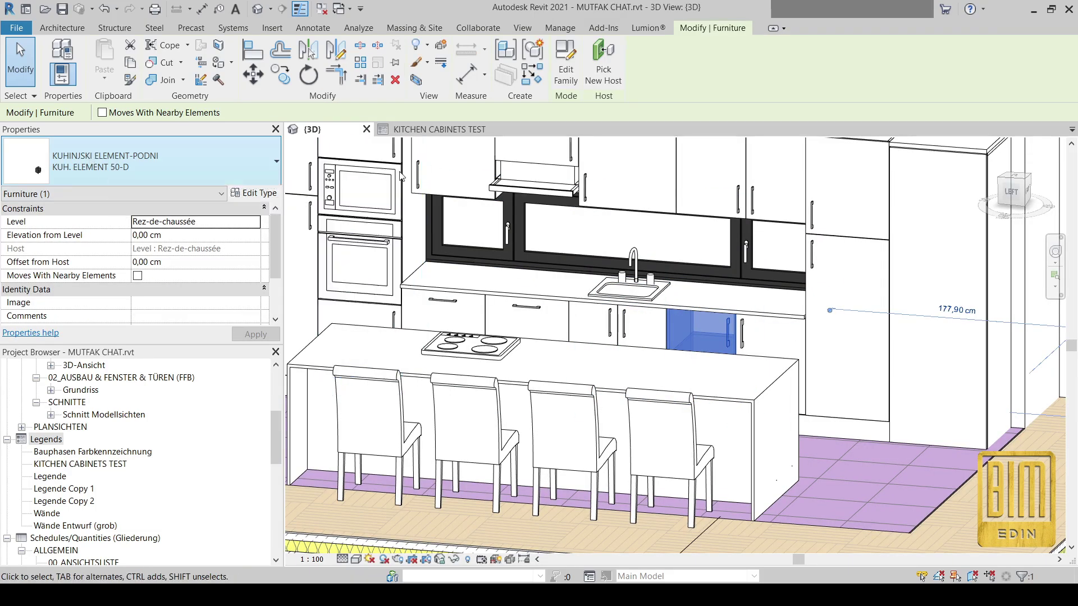
pyautogui.click(446, 129)
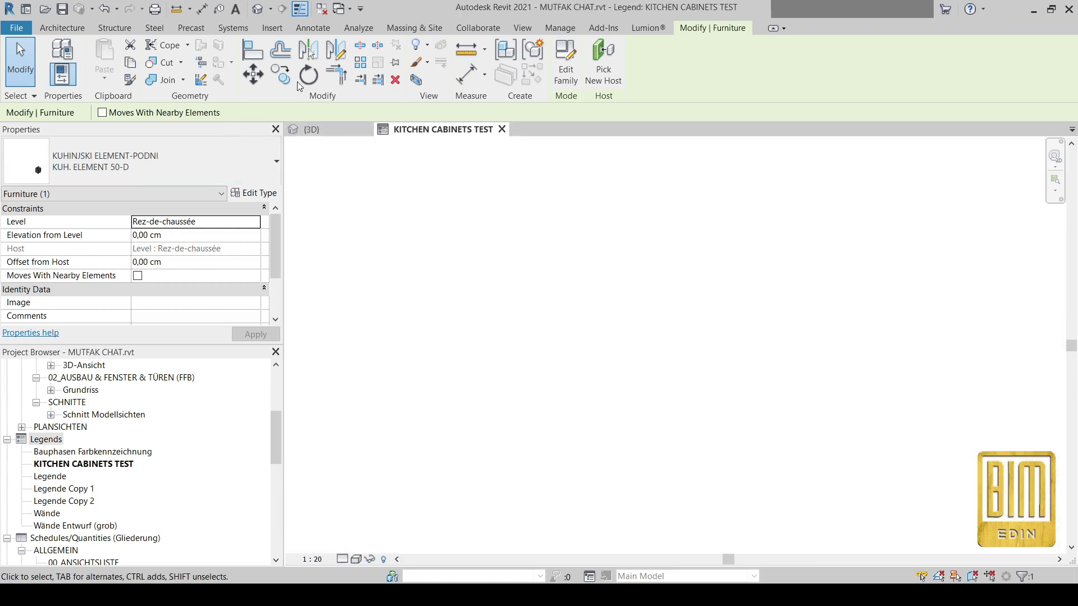
# Place a legend component in the legend view and select it
pyautogui.click(312, 28)
pyautogui.click(358, 83)
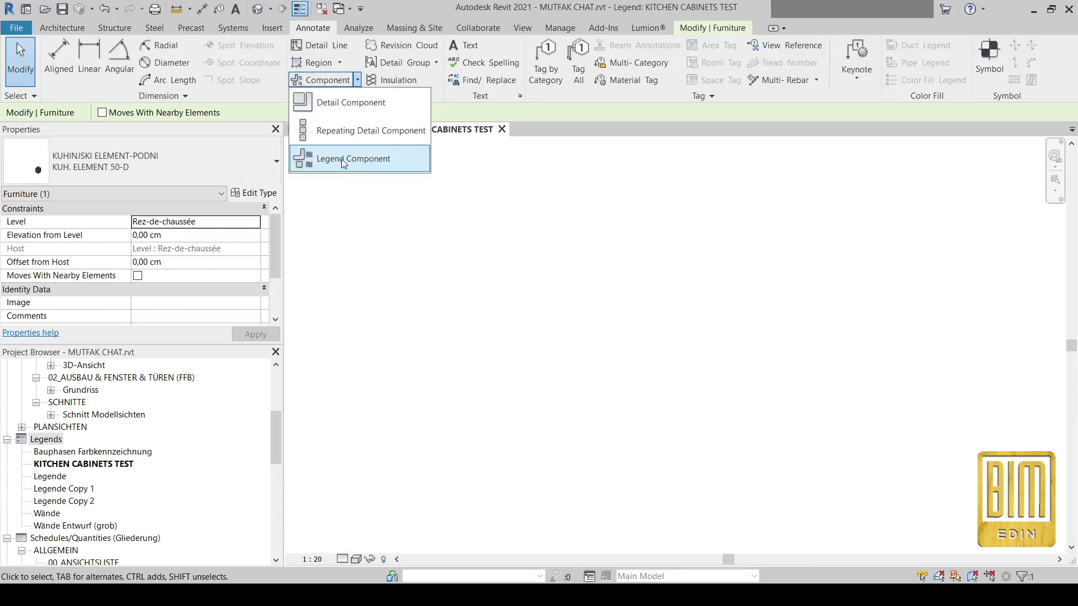
pyautogui.click(344, 159)
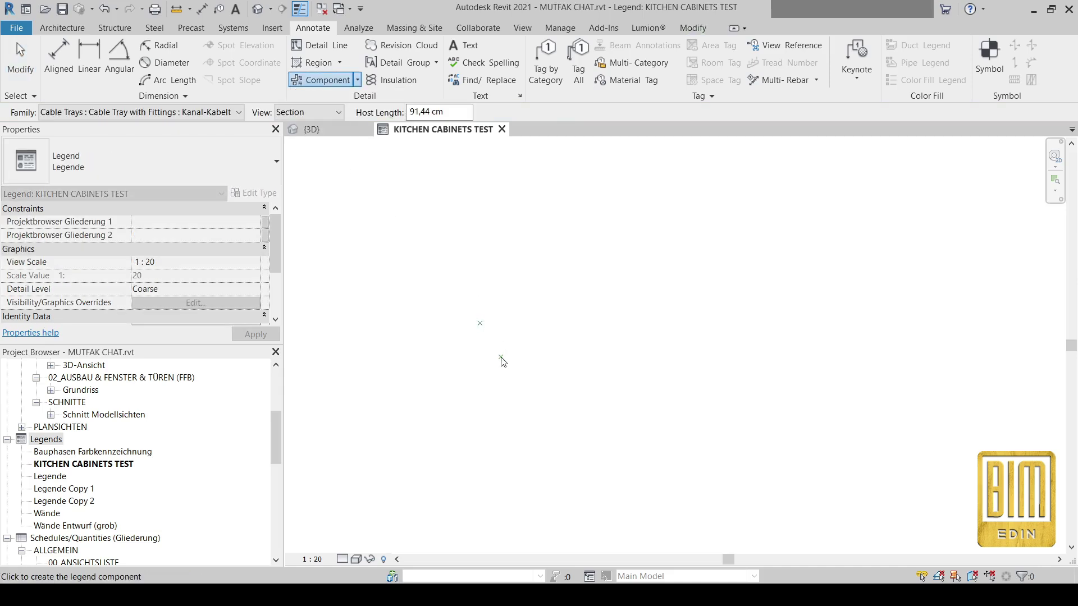
pyautogui.press('Escape')
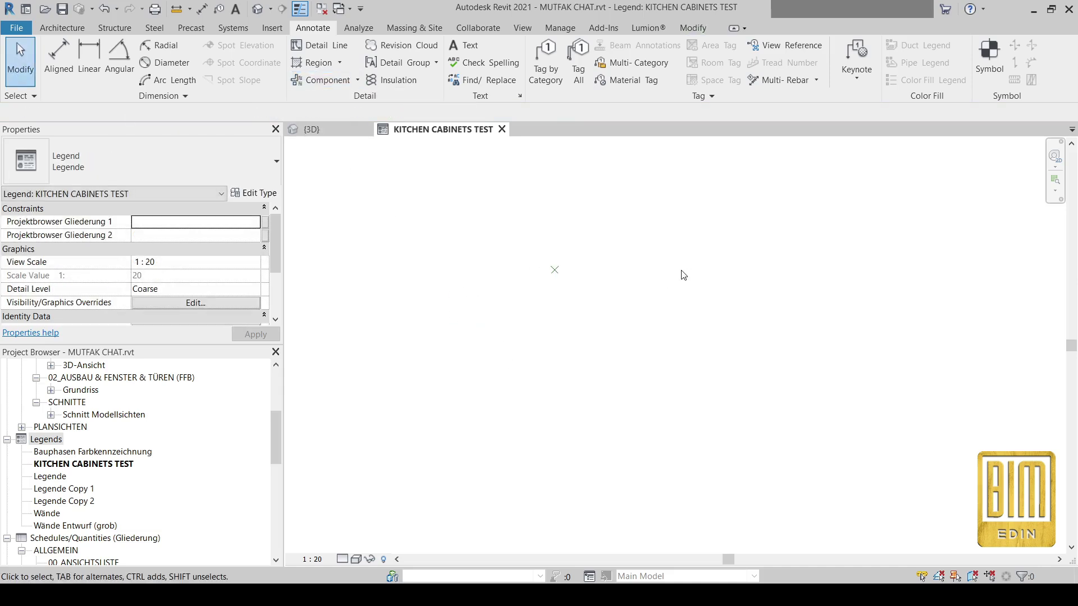
pyautogui.click(554, 270)
# Set the component's family to KUHINJSKI ELEMENT-PODNI : KUH. ELEMENT 50-D and deselect it
pyautogui.click(340, 112)
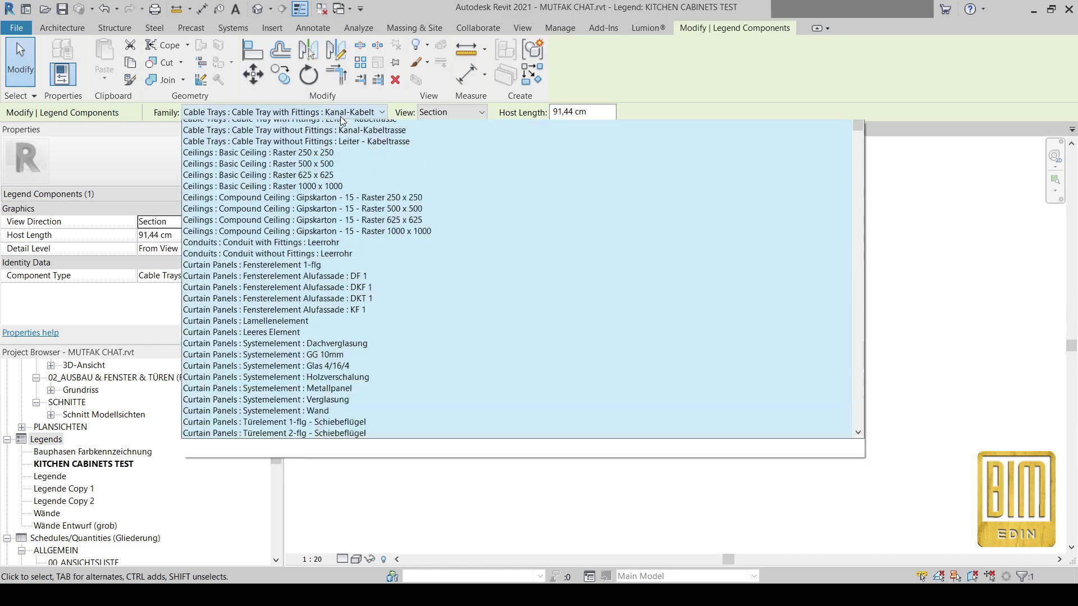
pyautogui.scroll(-20, 338, 278)
pyautogui.scroll(-20, 337, 278)
pyautogui.scroll(-15, 337, 278)
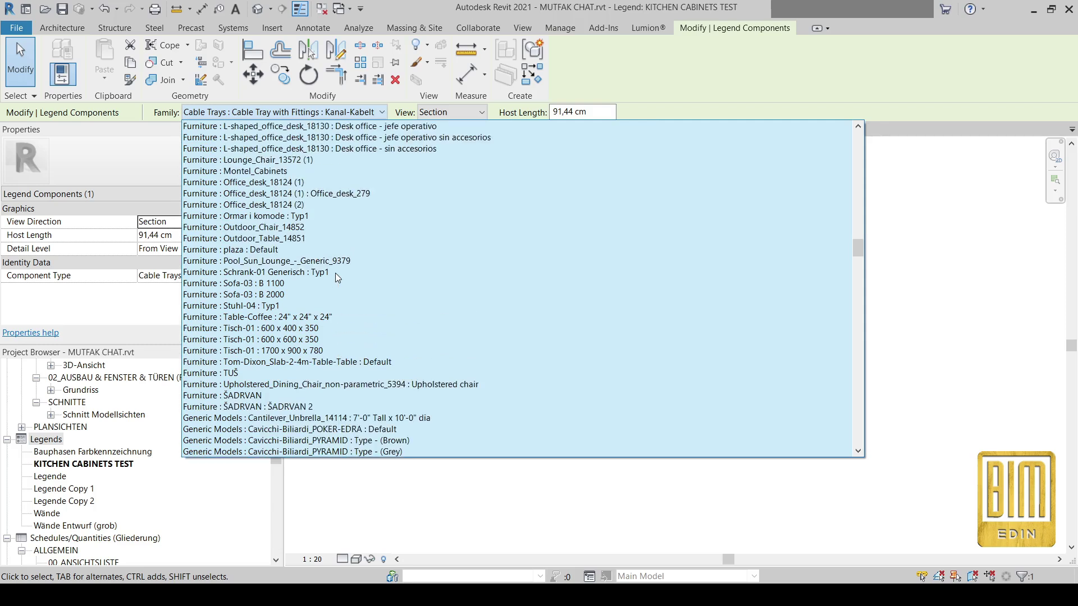
pyautogui.scroll(-4, 335, 274)
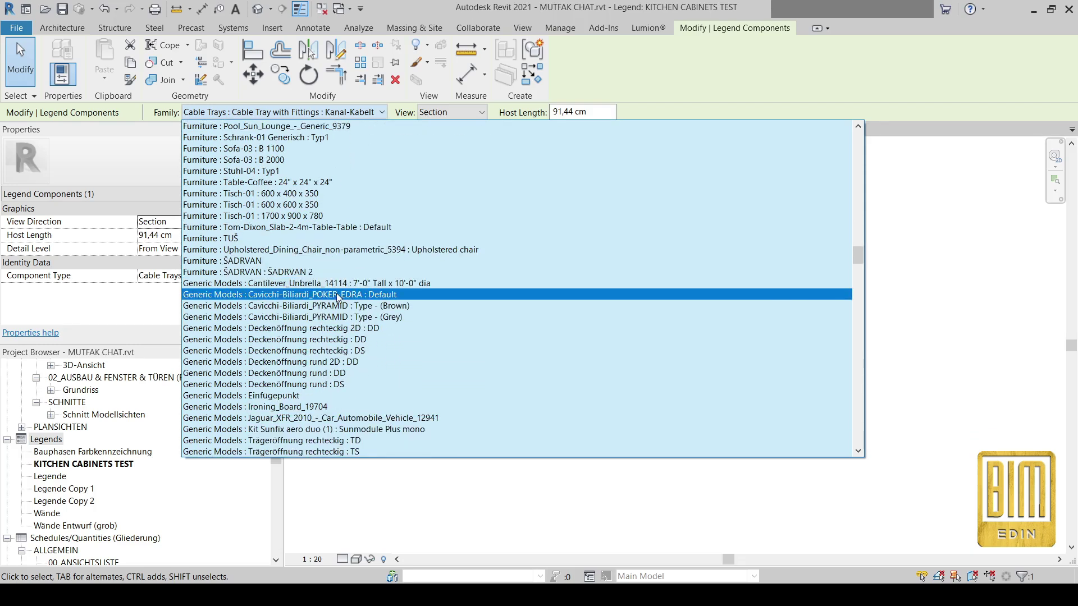
pyautogui.scroll(8, 314, 303)
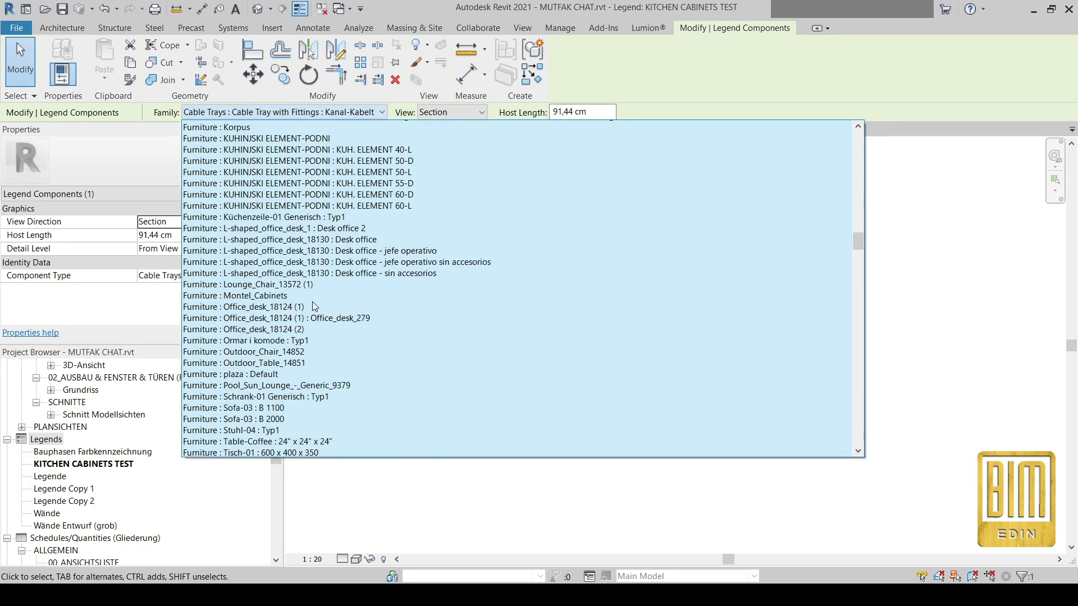
pyautogui.scroll(1, 313, 305)
pyautogui.click(360, 172)
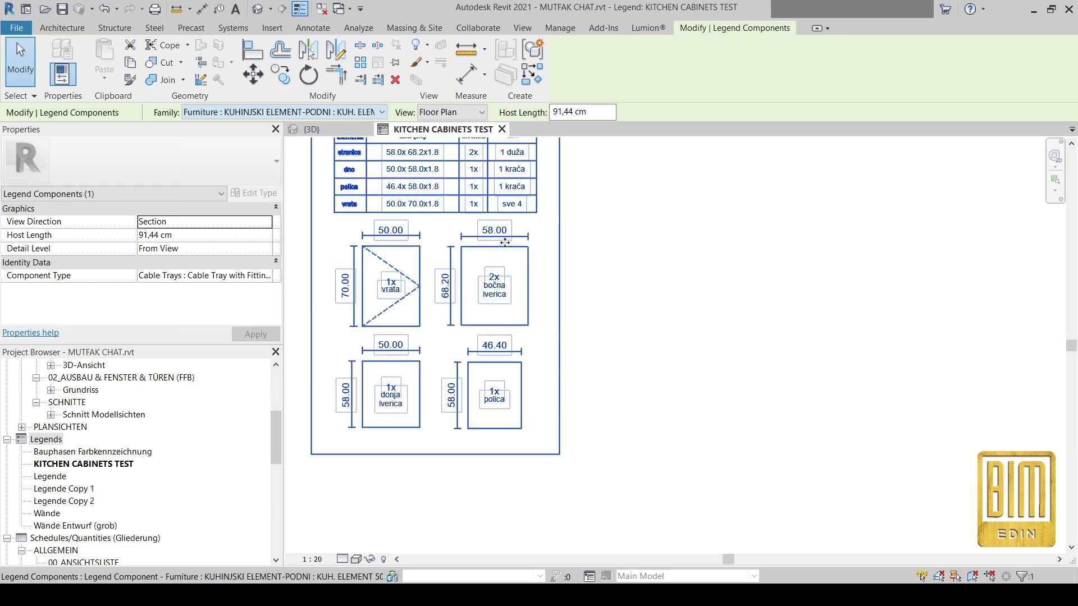
pyautogui.scroll(-2, 617, 360)
pyautogui.click(354, 240)
pyautogui.scroll(3, 395, 175)
pyautogui.scroll(3, 348, 202)
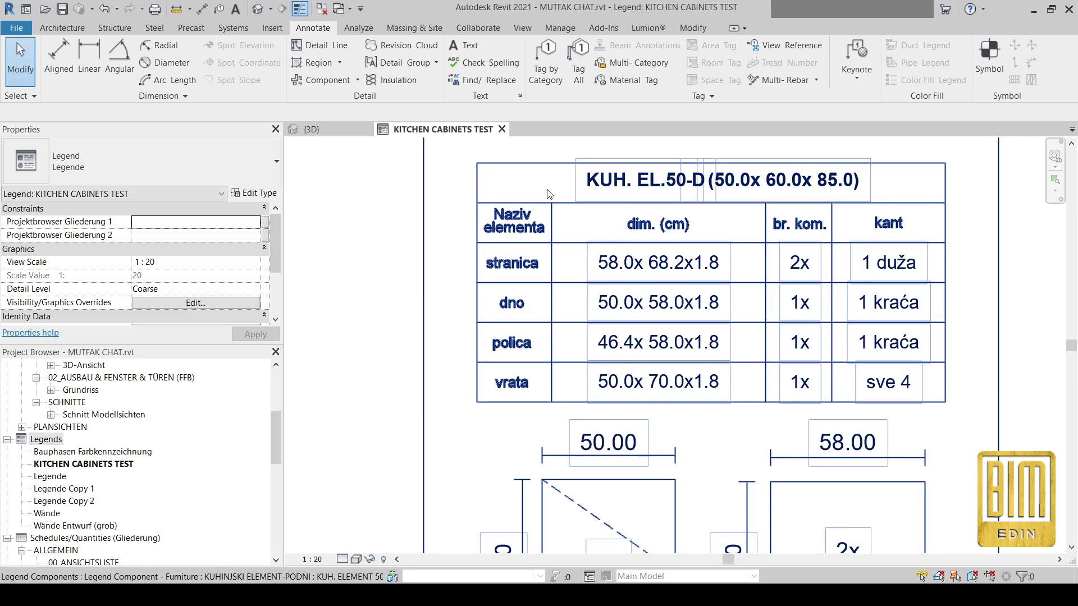
# Pan and zoom to inspect the dimensioned panel drawings
pyautogui.scroll(-3, 542, 199)
pyautogui.moveTo(569, 503); pyautogui.dragTo(580, 463, button='middle')
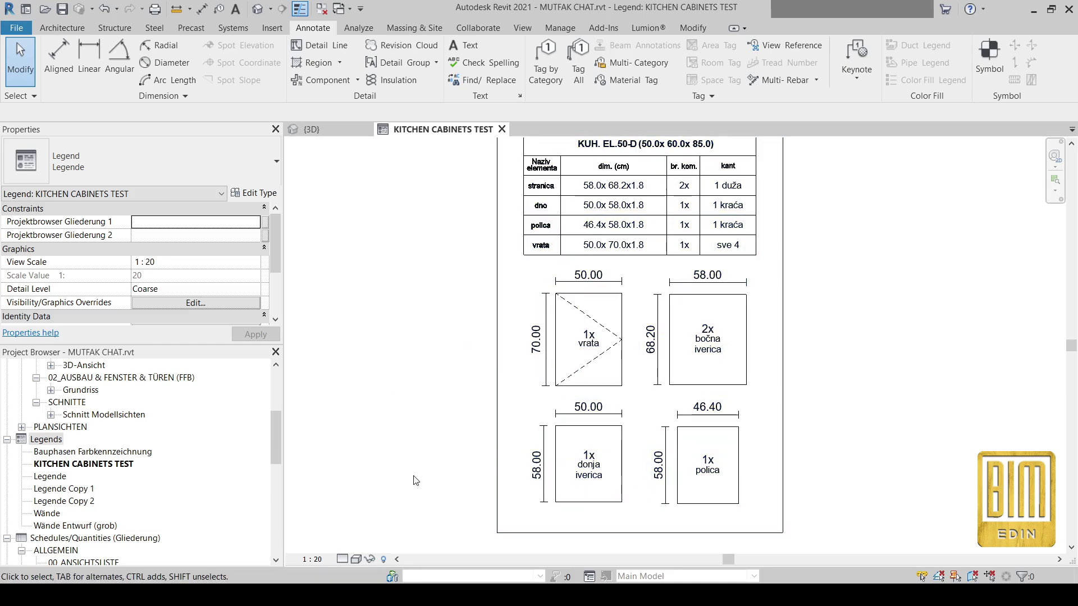
pyautogui.scroll(2, 545, 502)
pyautogui.scroll(-1, 546, 501)
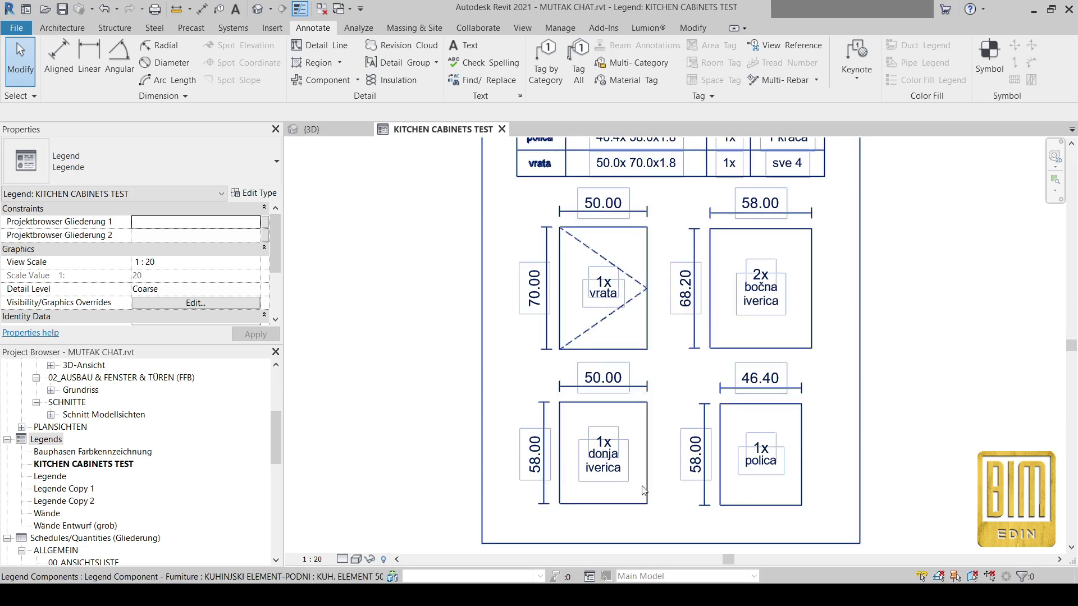
pyautogui.scroll(-1, 651, 353)
# Bring the full cutting list into view and start copying the cabinet legend component
pyautogui.moveTo(674, 330); pyautogui.dragTo(674, 409, button='middle')
pyautogui.scroll(2, 666, 247)
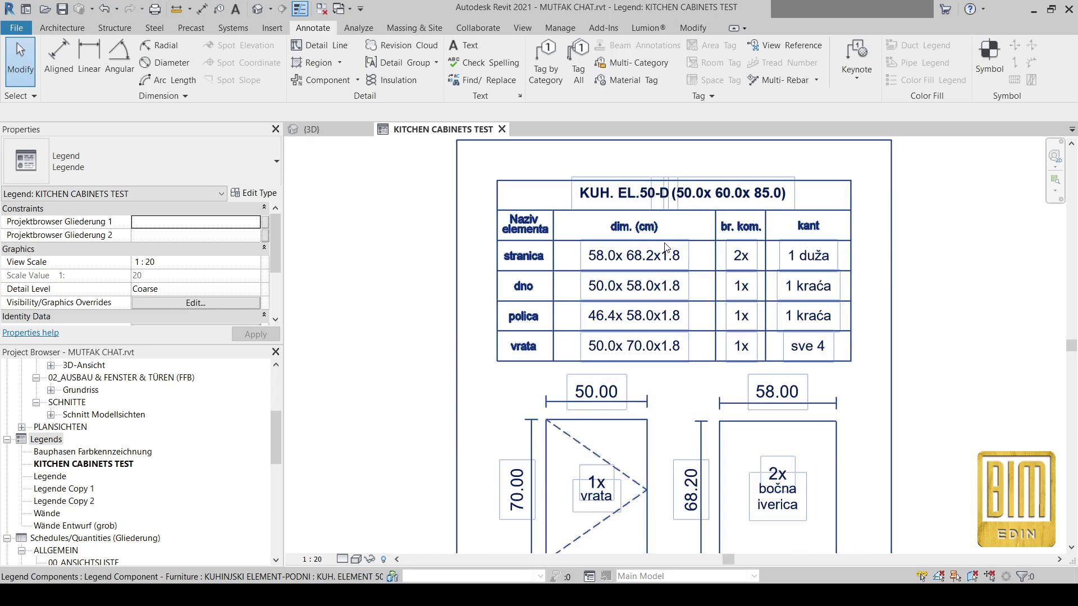
pyautogui.scroll(-3, 665, 247)
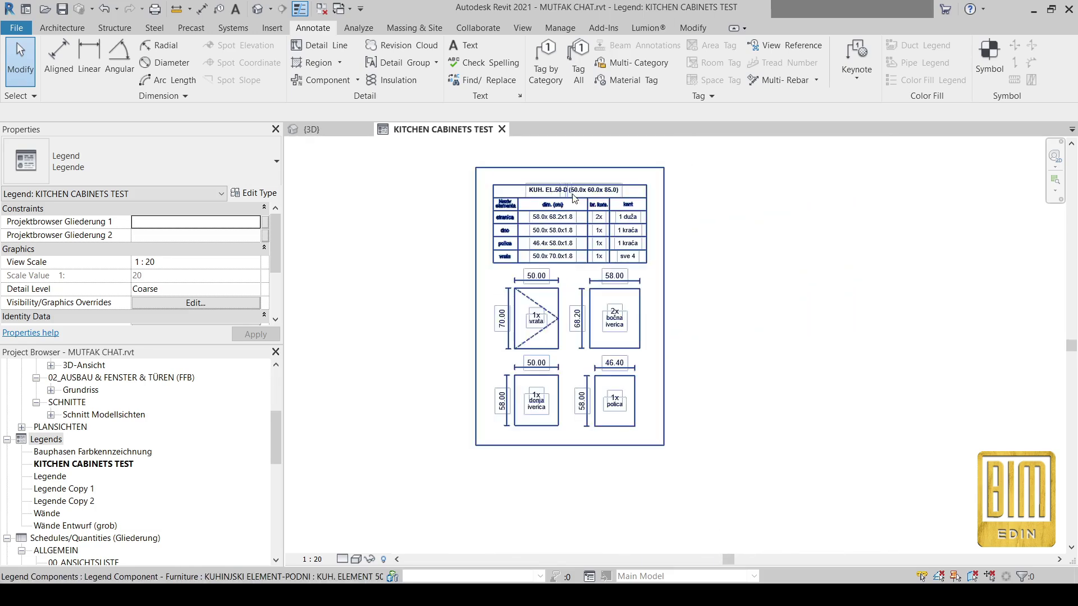
pyautogui.click(574, 197)
pyautogui.click(280, 73)
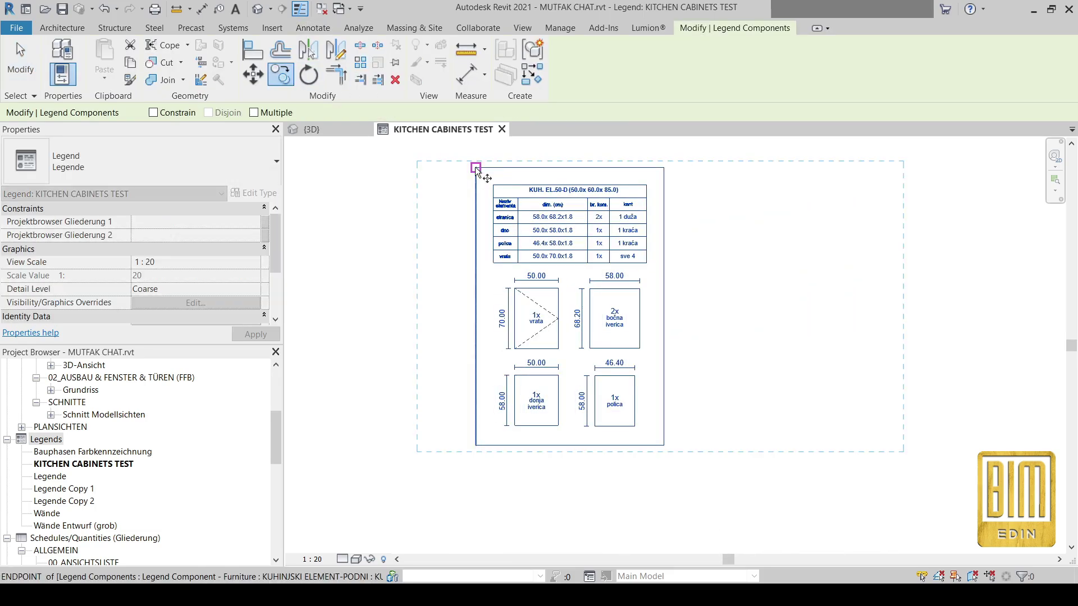
# Place the legend copy to the right, check the cabinet in 3D, and select the copy
pyautogui.click(477, 168)
pyautogui.click(693, 167)
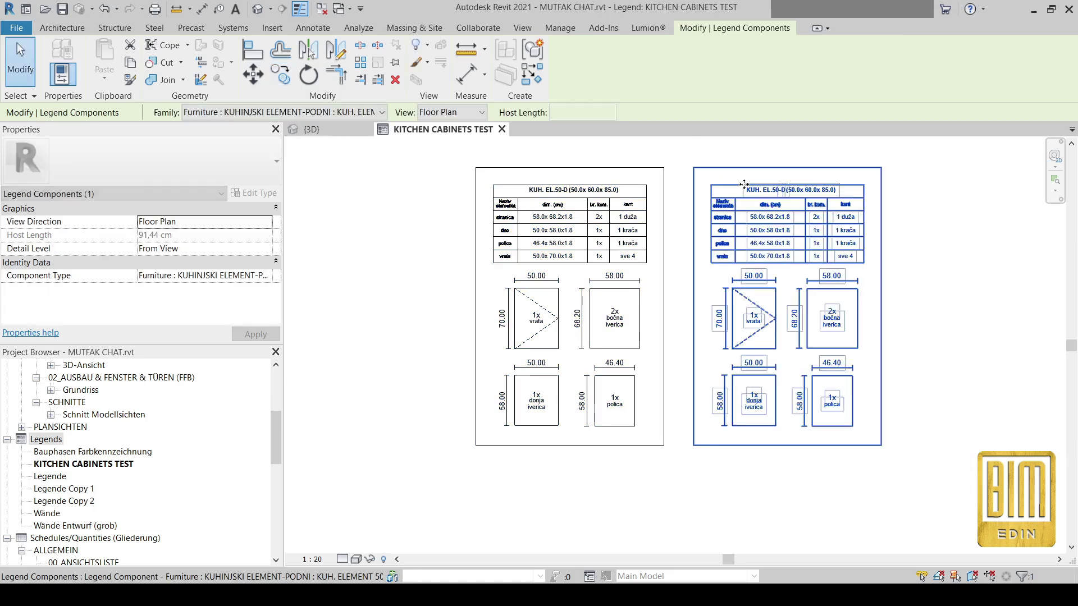
pyautogui.click(326, 133)
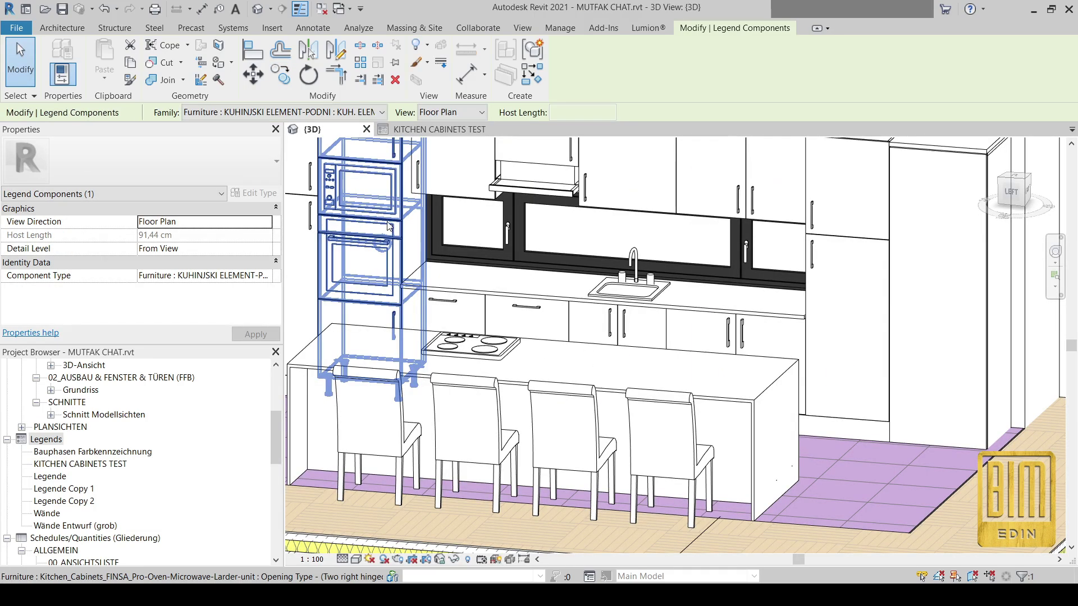
pyautogui.click(768, 359)
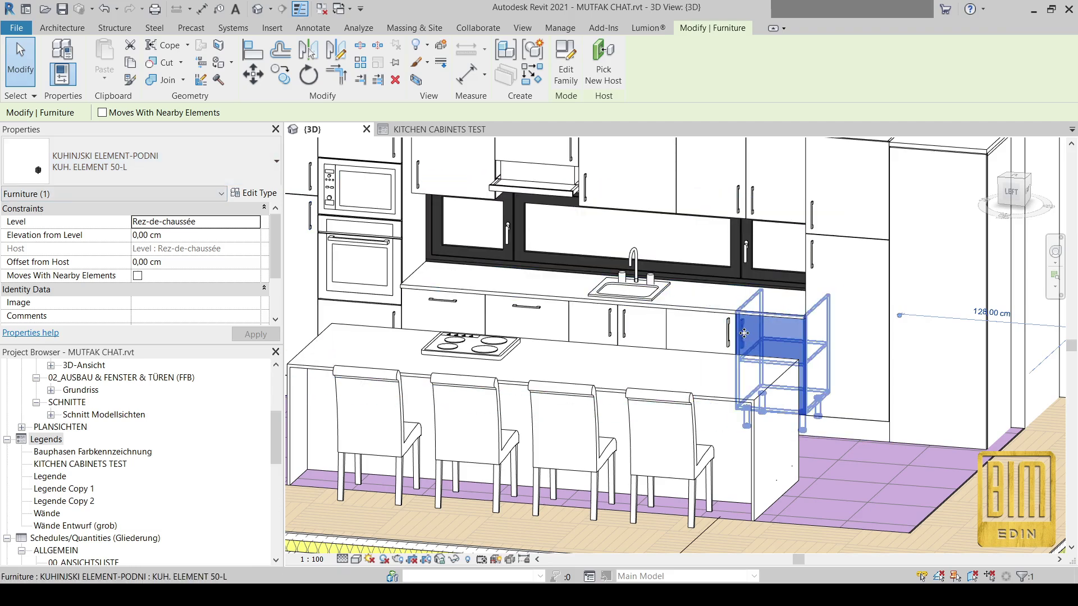
pyautogui.click(440, 129)
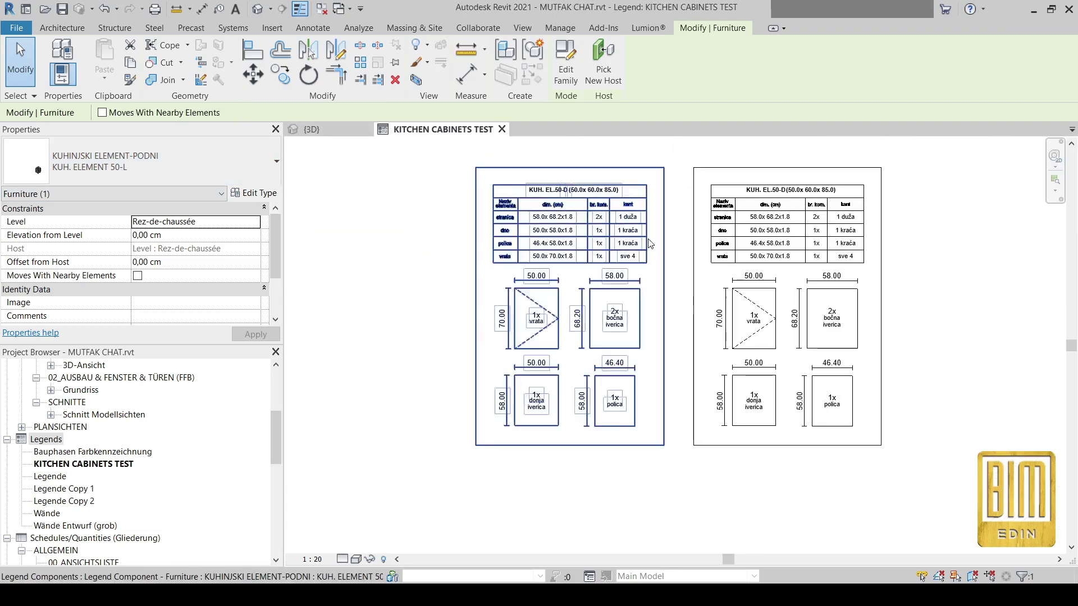
pyautogui.click(807, 187)
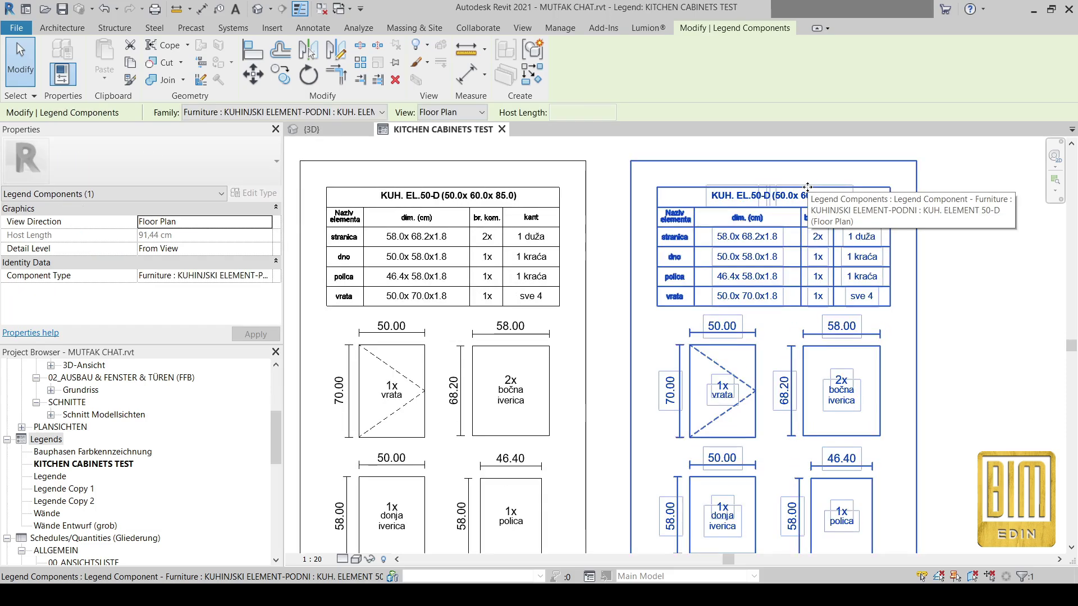
# Switch the copied legend's family to KUH. ELEMENT 50-L
pyautogui.scroll(-2, 807, 187)
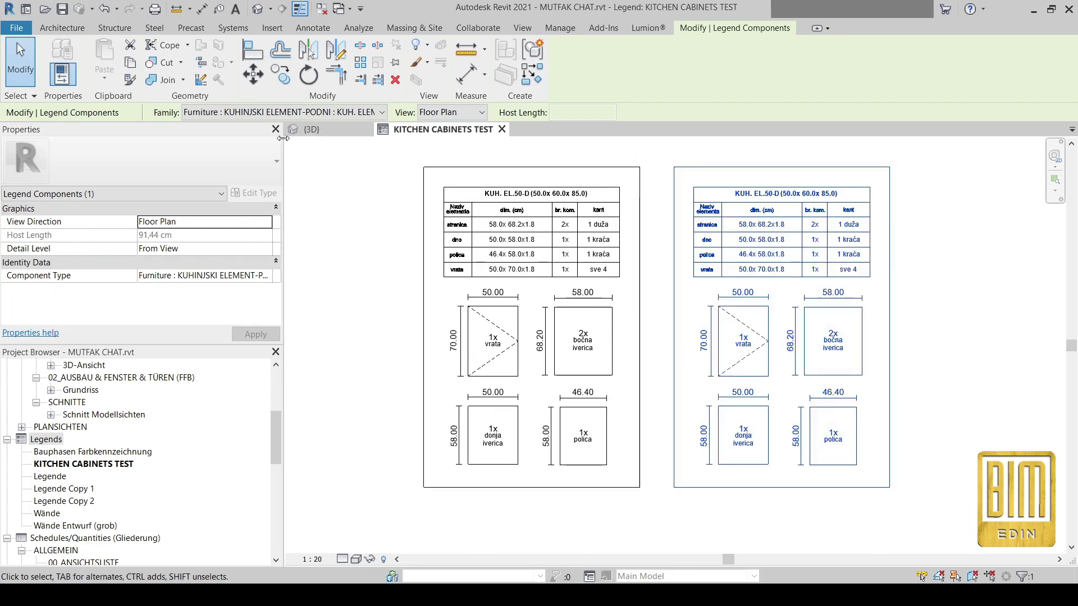
pyautogui.click(308, 112)
pyautogui.press('Escape')
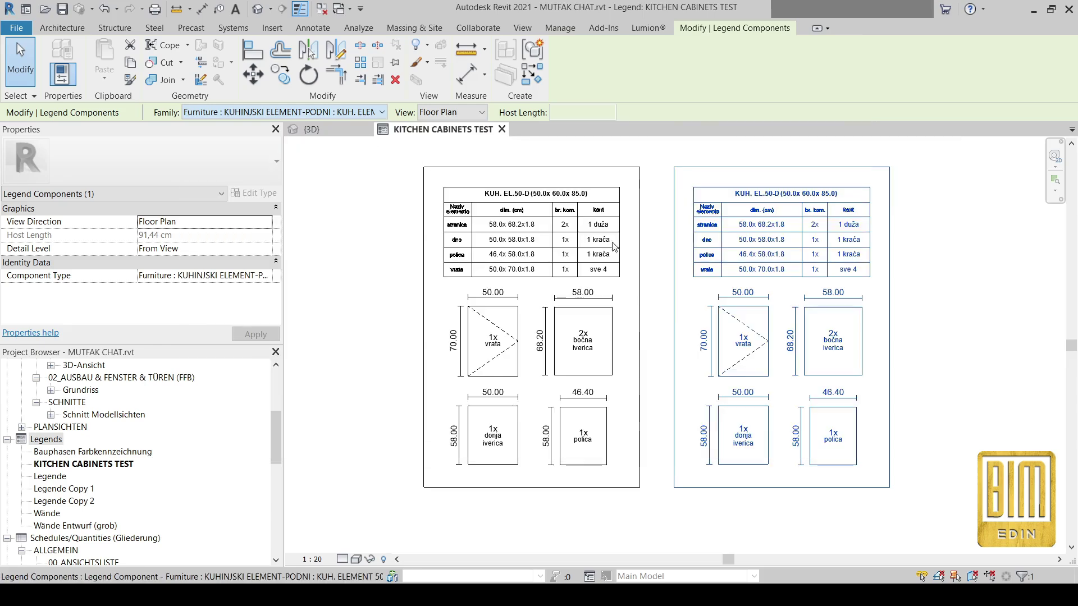
# Zoom to fit both legends with ZF and clear the selection
pyautogui.scroll(7, 759, 199)
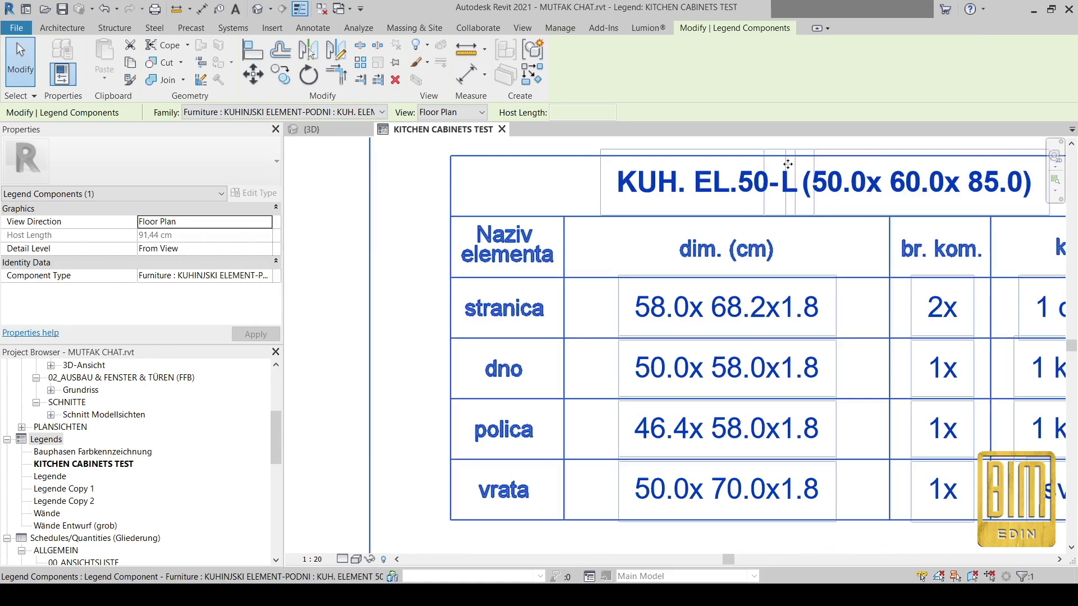
pyautogui.scroll(-5, 752, 216)
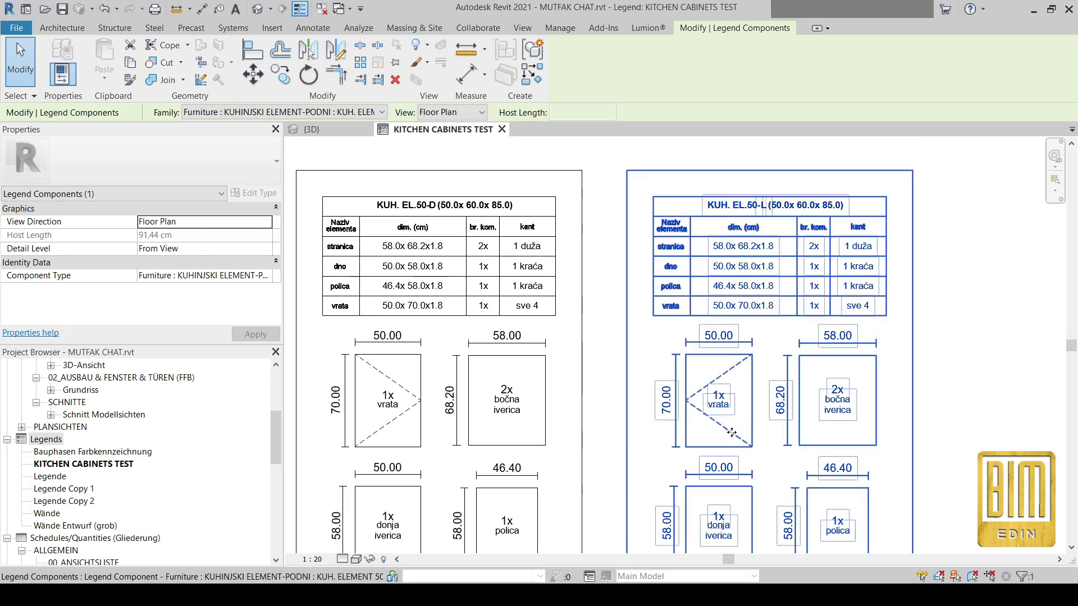
pyautogui.click(362, 353)
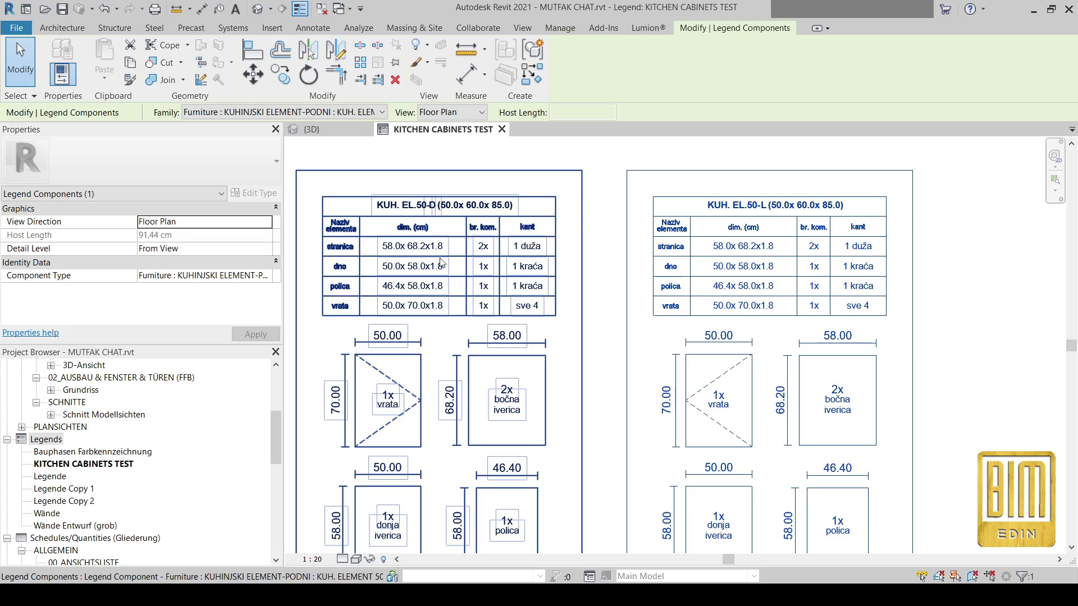
pyautogui.press('z')
pyautogui.press('f')
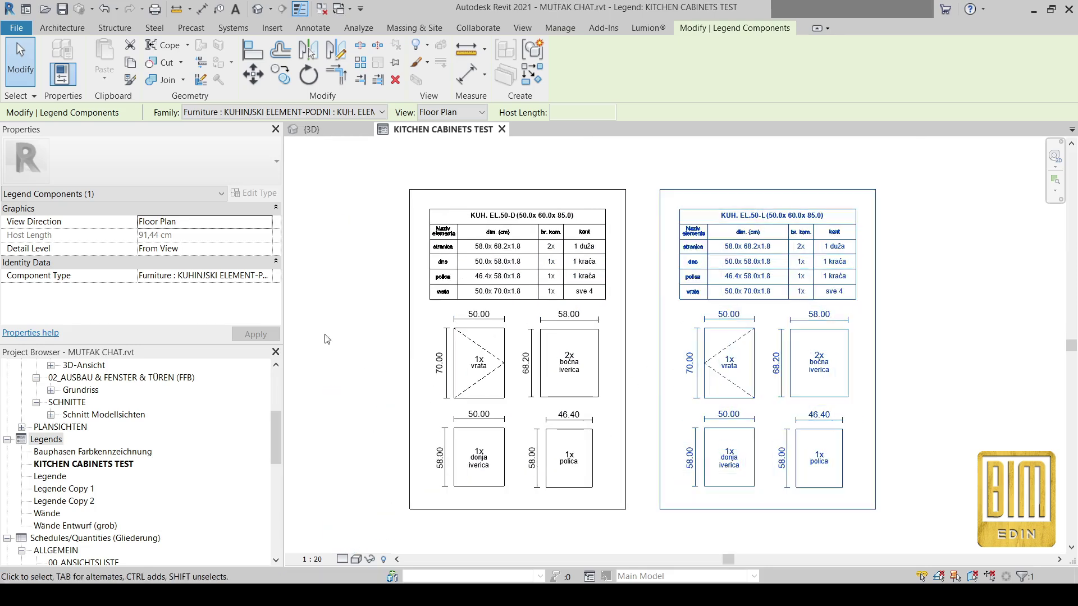
pyautogui.click(369, 262)
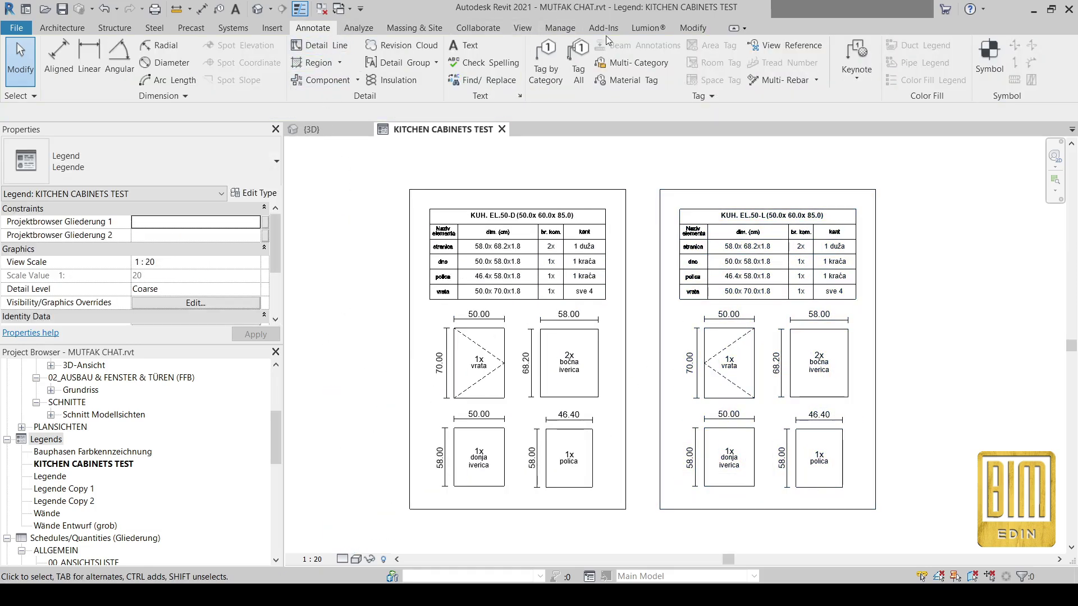
# Tile the legend and 3D views side by side, adjust the legend view, and activate 3D
pyautogui.click(513, 31)
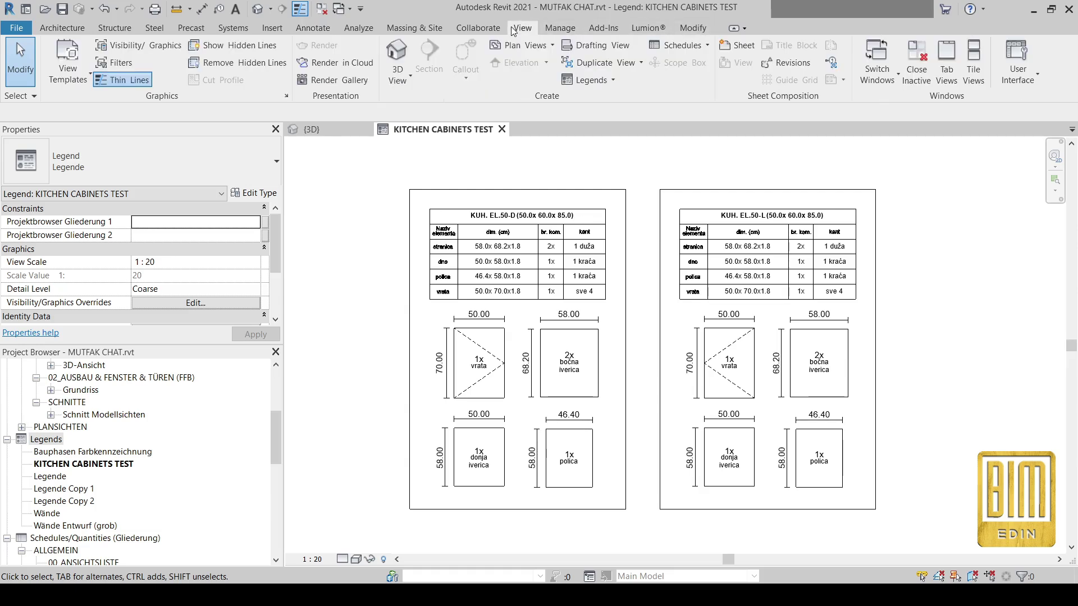
pyautogui.click(973, 62)
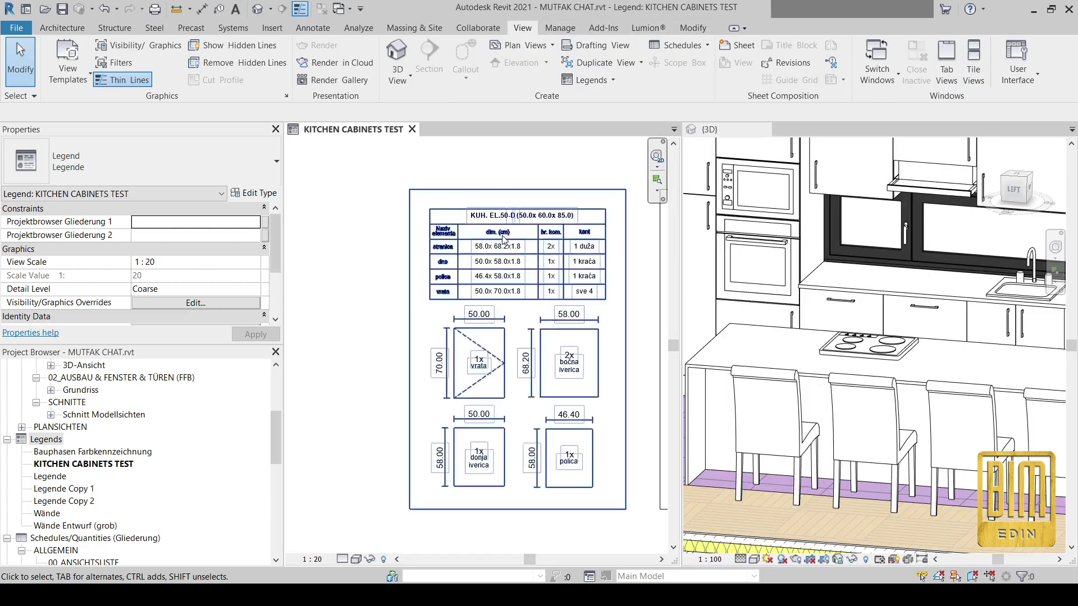
pyautogui.scroll(4, 395, 266)
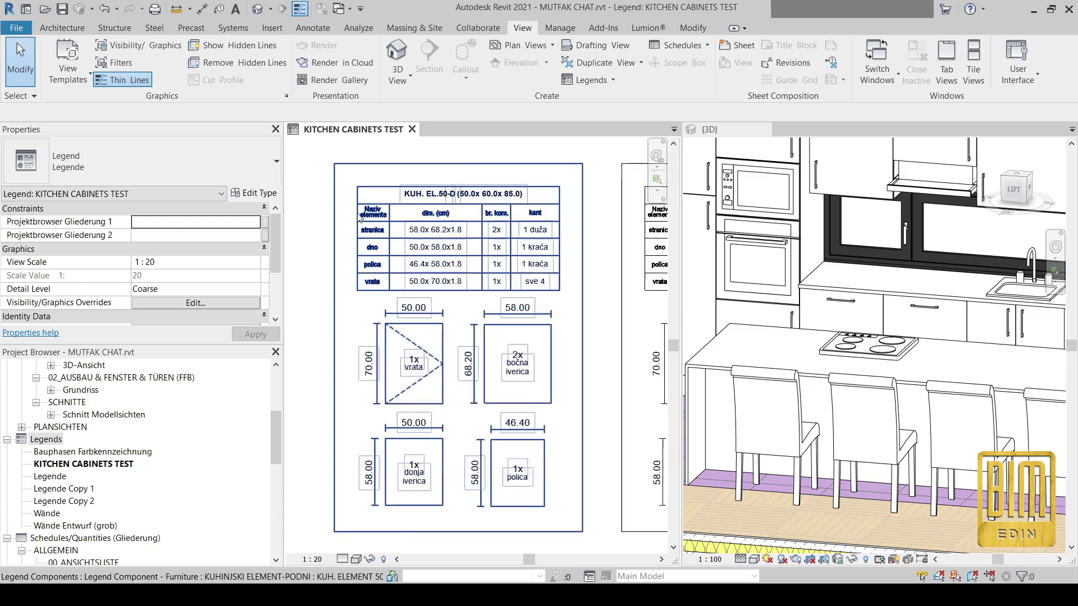
pyautogui.moveTo(467, 363); pyautogui.dragTo(470, 321, button='middle')
pyautogui.scroll(1, 460, 317)
pyautogui.scroll(-1, 471, 321)
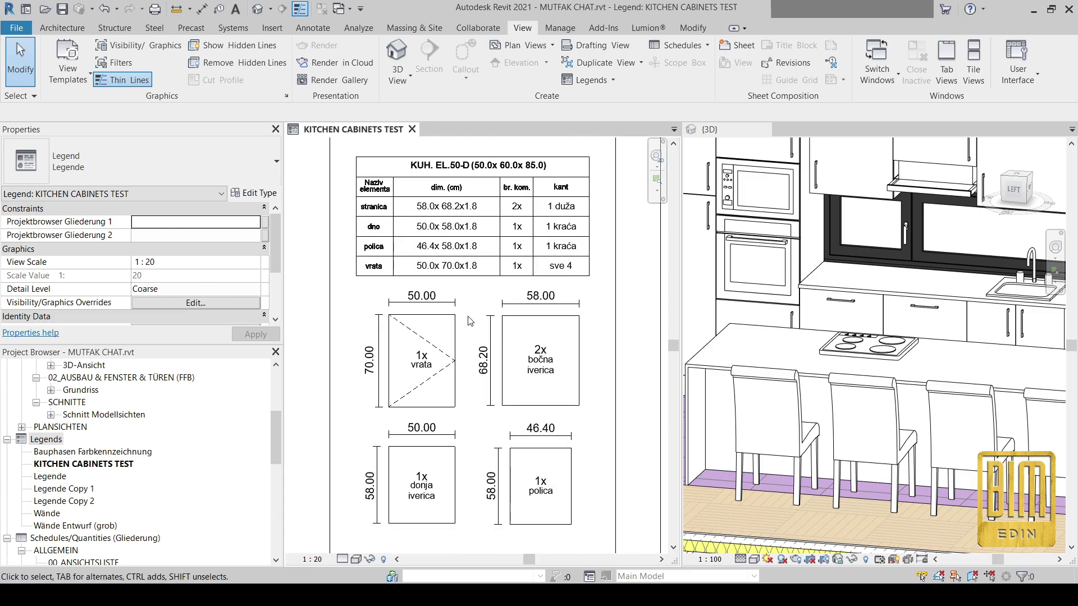
pyautogui.scroll(-2, 741, 331)
pyautogui.scroll(5, 976, 323)
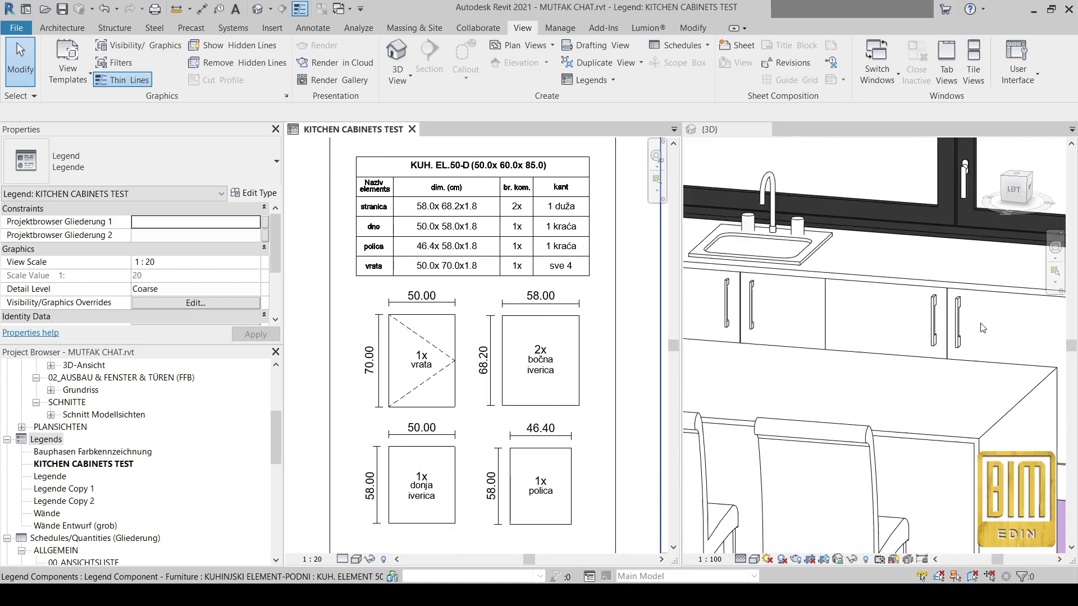
pyautogui.click(929, 321)
# Temporarily isolate the KUH. ELEMENT 50-D base cabinet in the 3D view
pyautogui.click(930, 321)
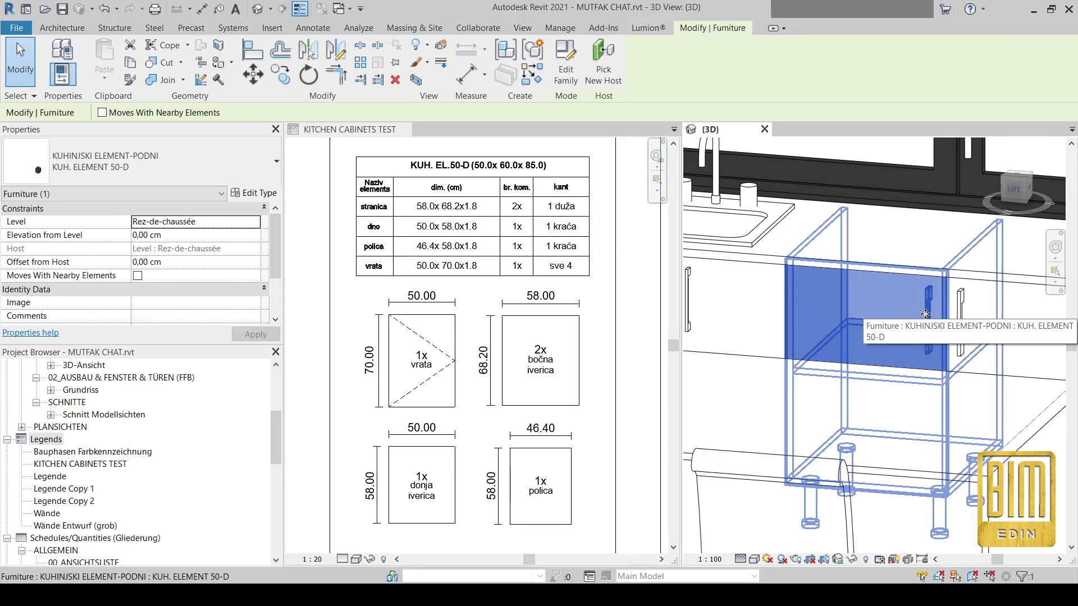
pyautogui.click(852, 560)
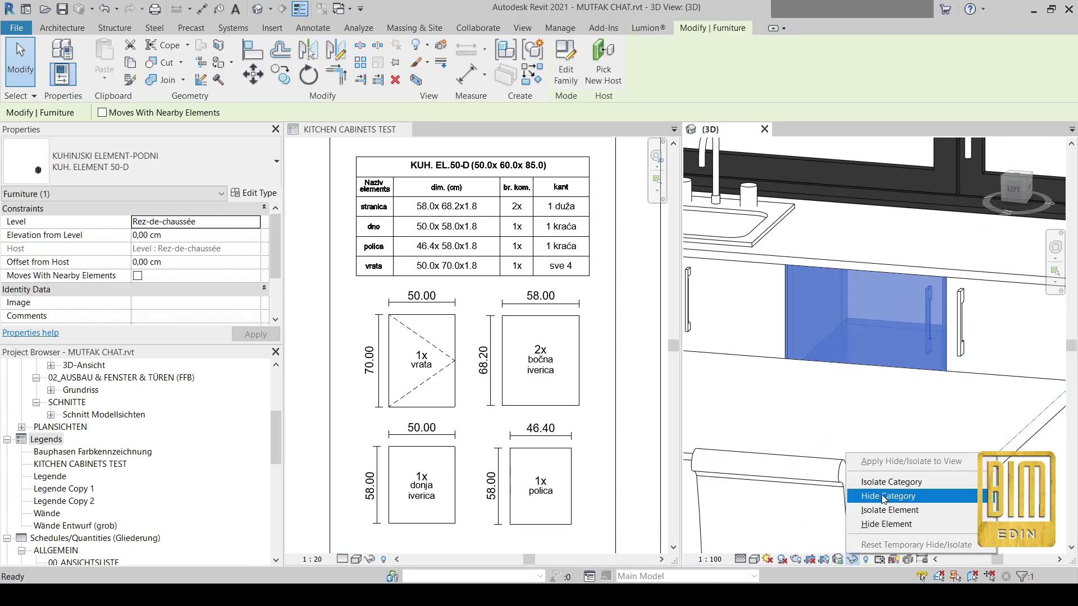
pyautogui.click(892, 510)
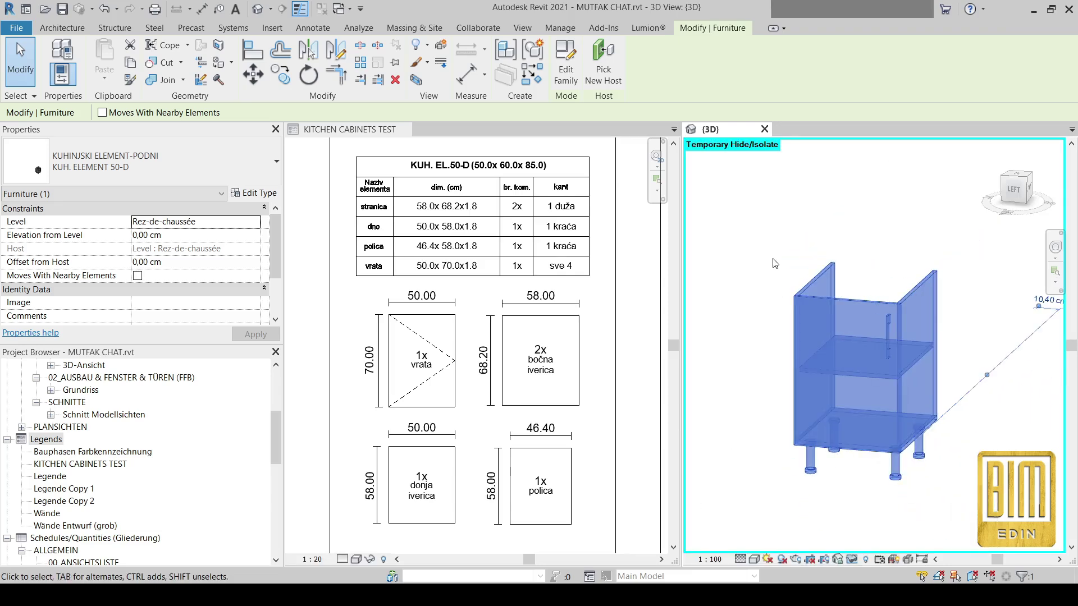
pyautogui.press('Escape')
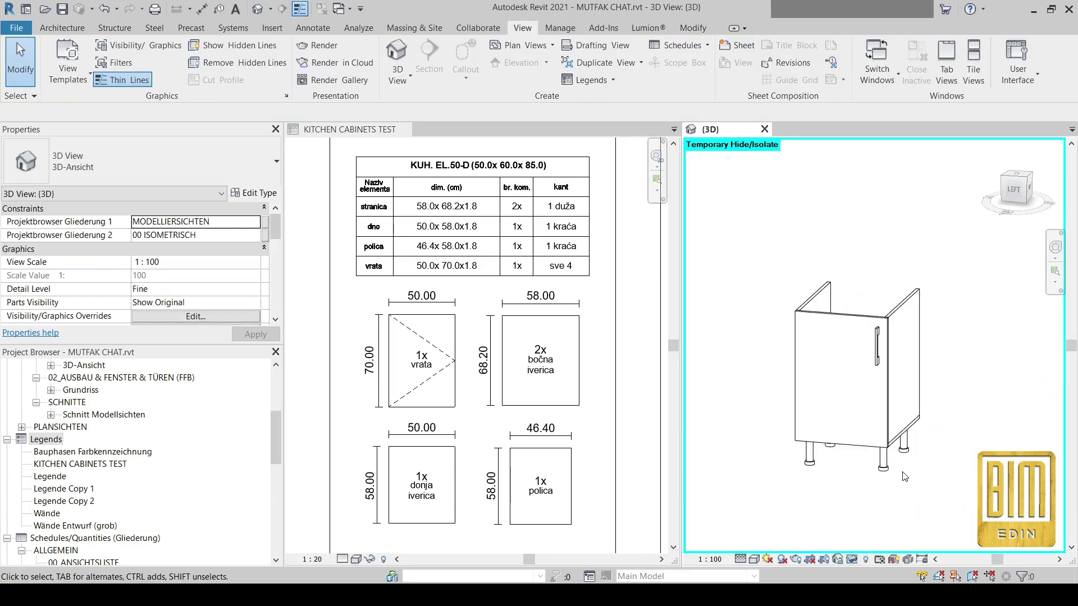
# Orbit around the isolated cabinet and select it again
pyautogui.click(806, 416)
pyautogui.keyDown('shift'); pyautogui.moveTo(805, 416); pyautogui.dragTo(962, 472, button='middle'); pyautogui.keyUp('shift')
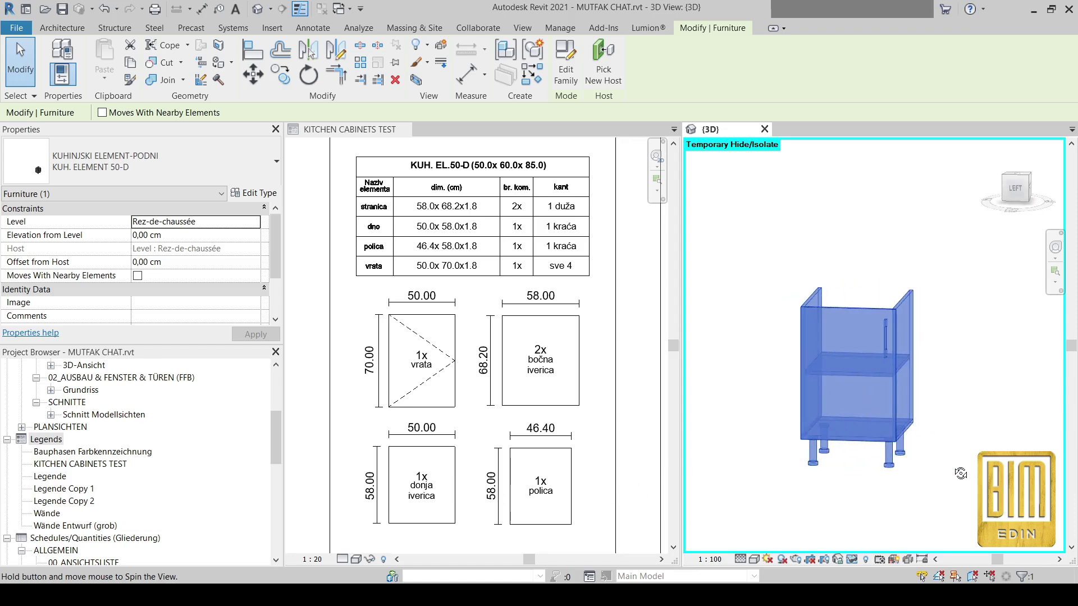
pyautogui.click(859, 494)
pyautogui.scroll(2, 868, 400)
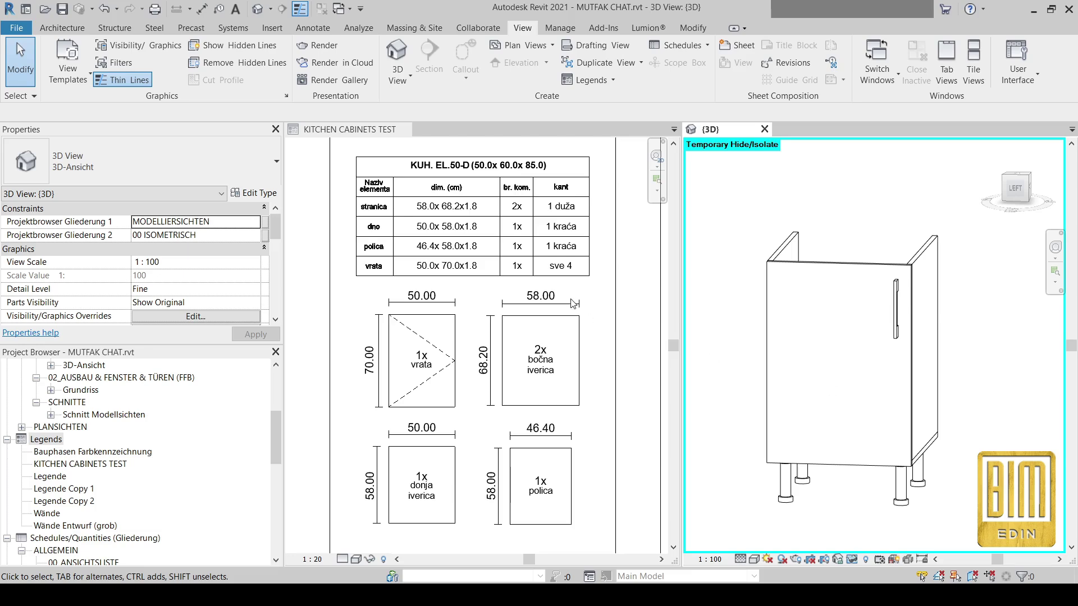
pyautogui.click(864, 271)
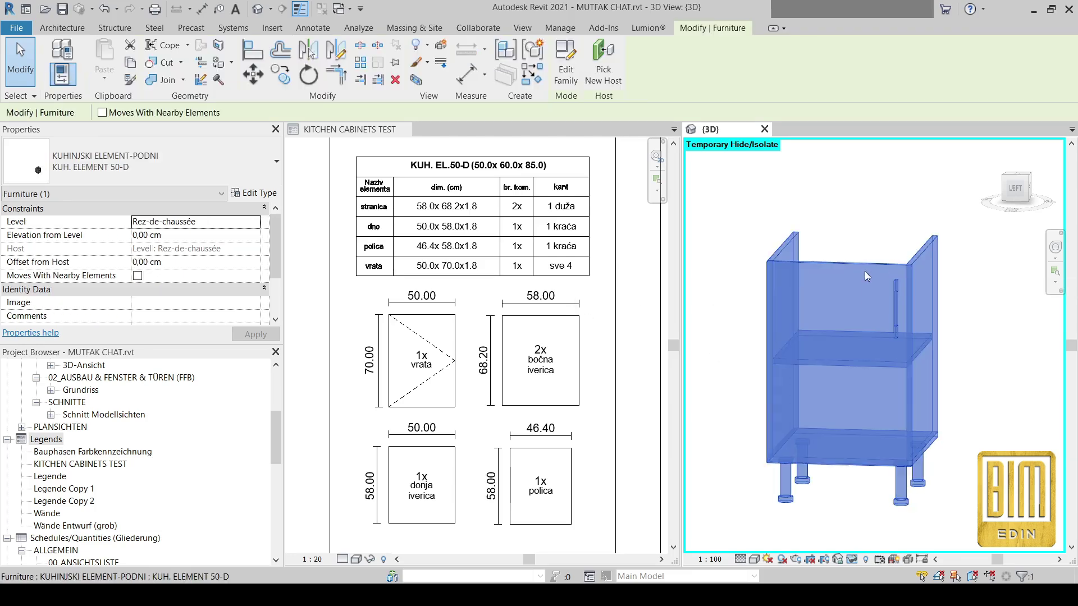
# Set the cabinet type's KUHINJSKI ELEMENT SIRINA width to 40 and apply
pyautogui.click(255, 194)
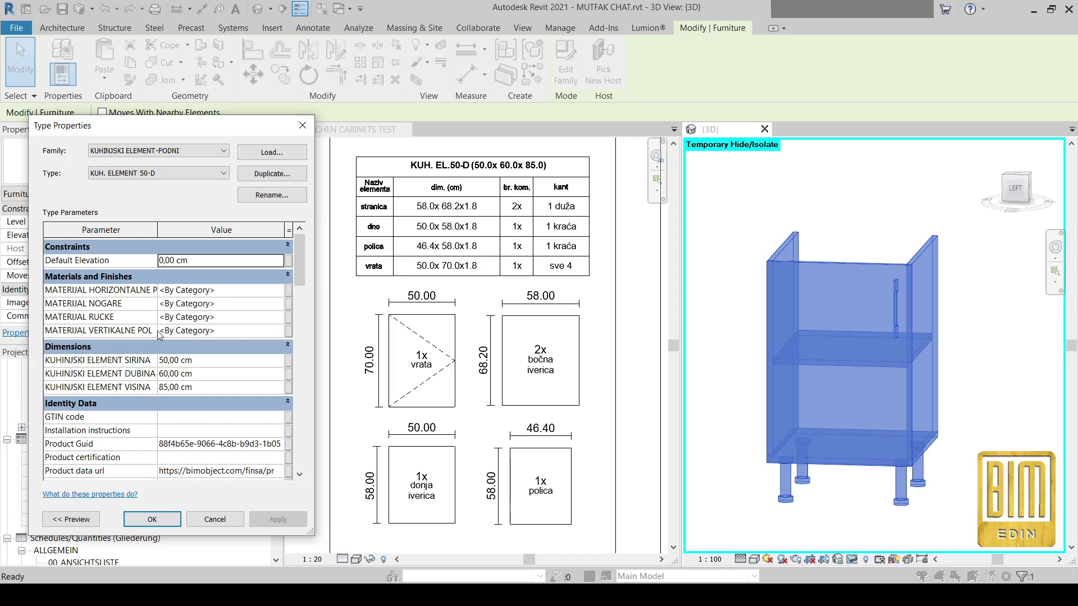
pyautogui.click(216, 360)
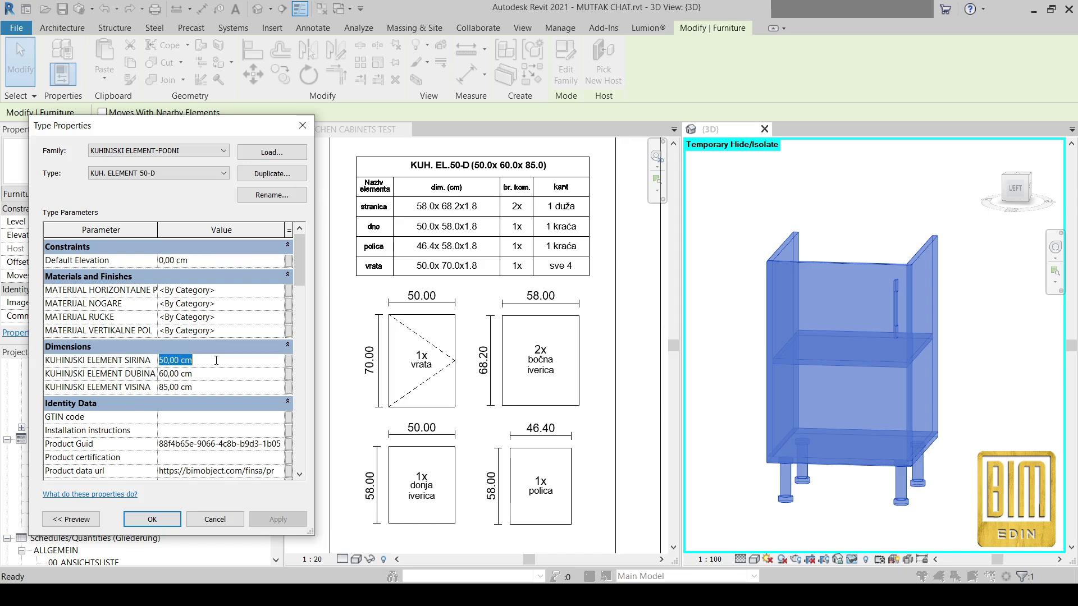
pyautogui.write('40')
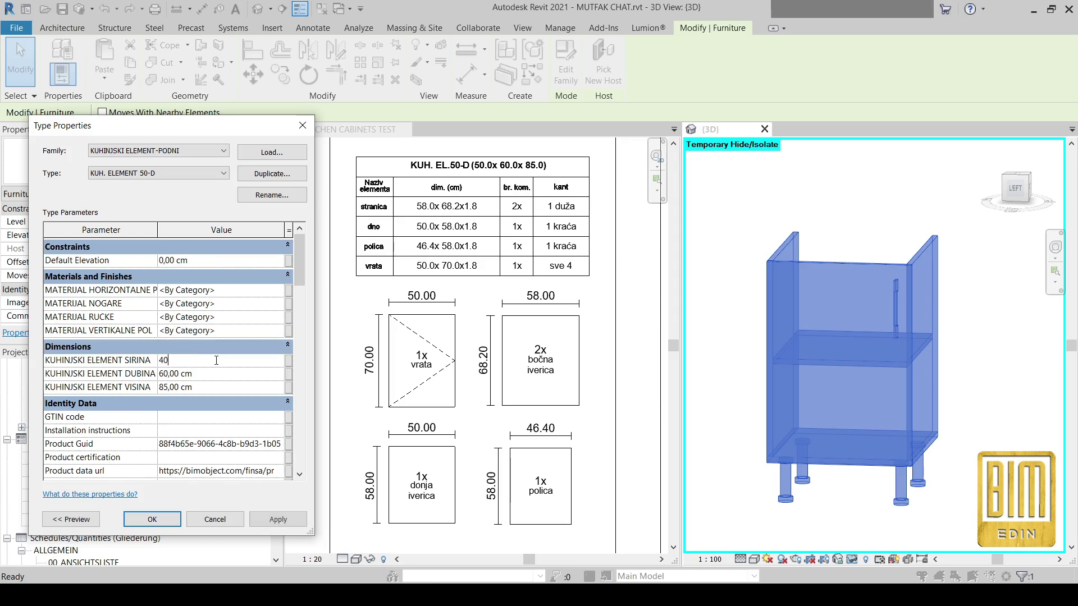
pyautogui.click(285, 526)
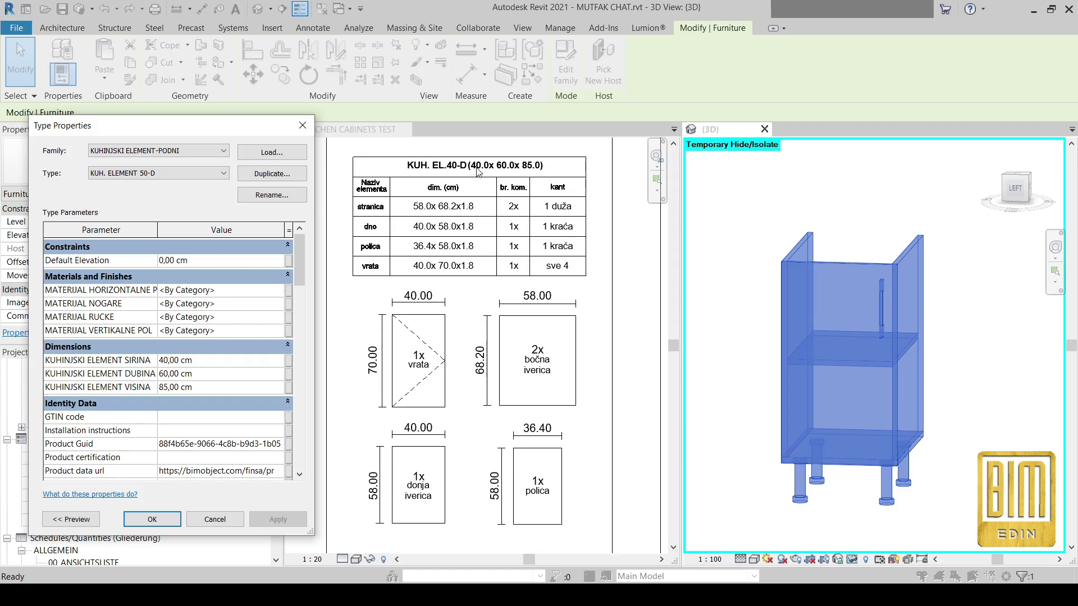
# Set DUBINA depth to 50 and VISINA height to 70, and apply
pyautogui.click(209, 374)
pyautogui.write('50')
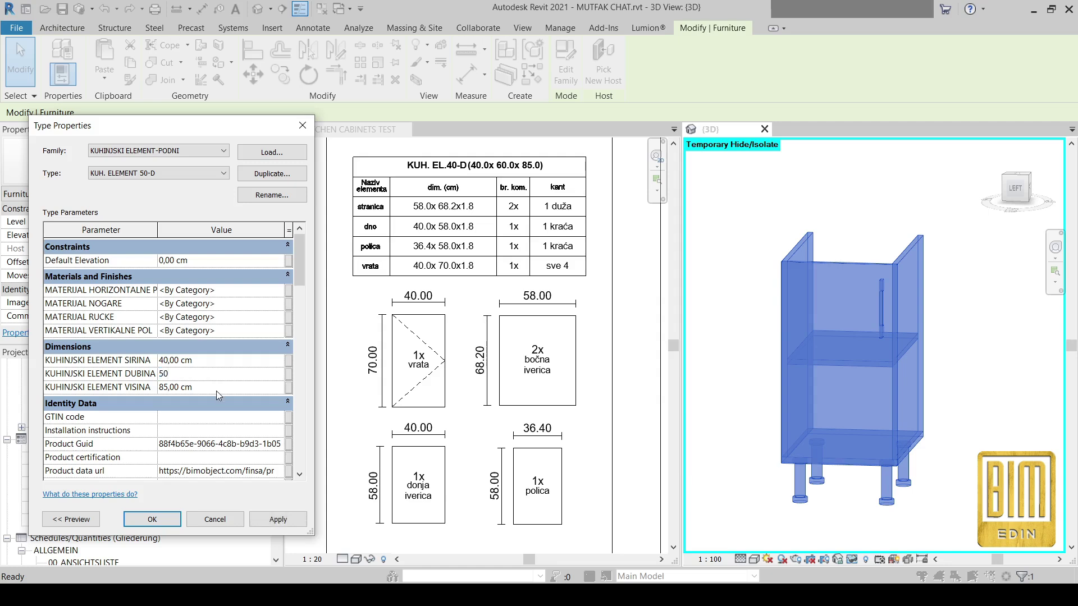
pyautogui.click(217, 391)
pyautogui.write('70')
pyautogui.click(277, 519)
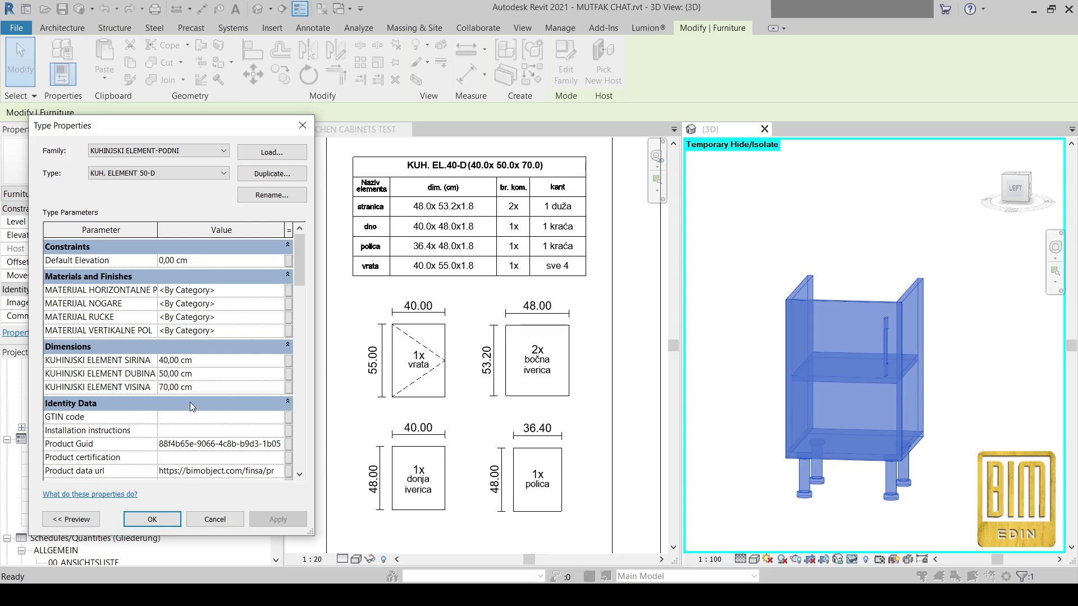
# Move the cabinet handle to the left by switching from RUCKA D to RUCKA L and applying
pyautogui.scroll(-15, 226, 263)
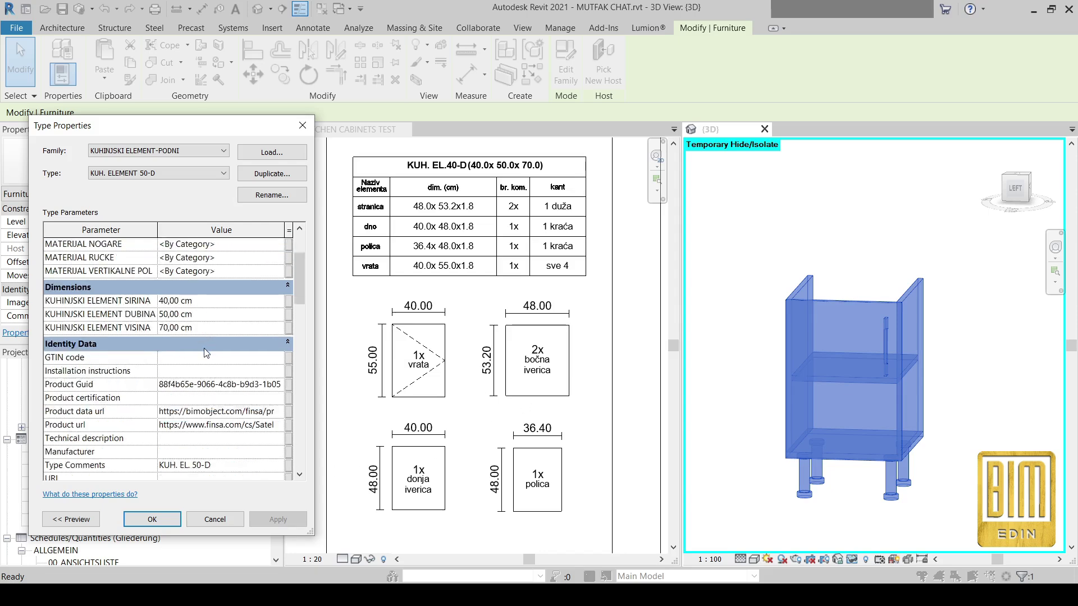
pyautogui.click(163, 432)
pyautogui.click(164, 447)
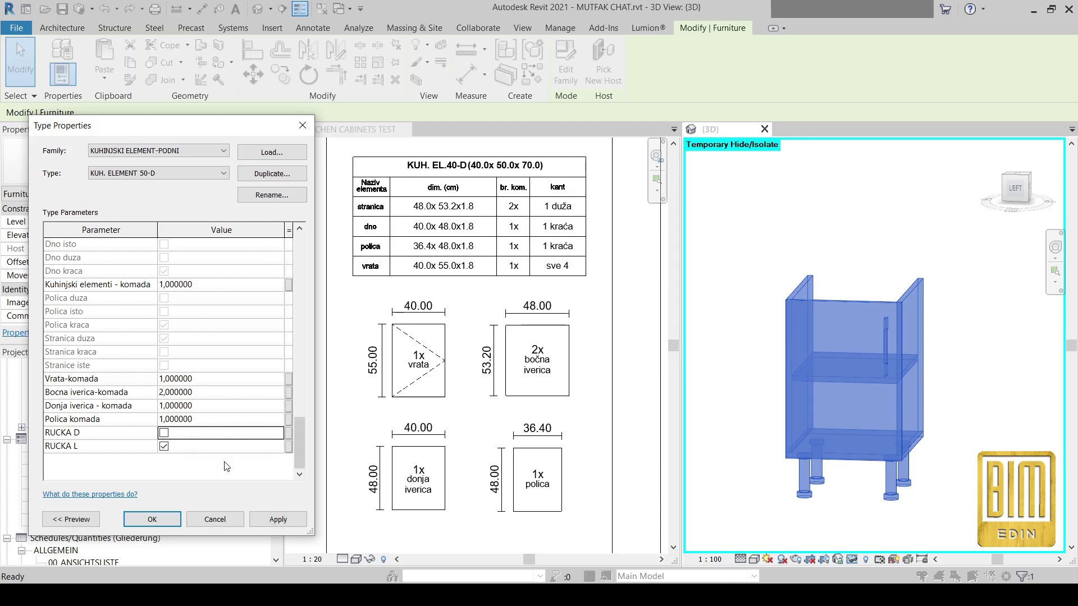
pyautogui.click(278, 519)
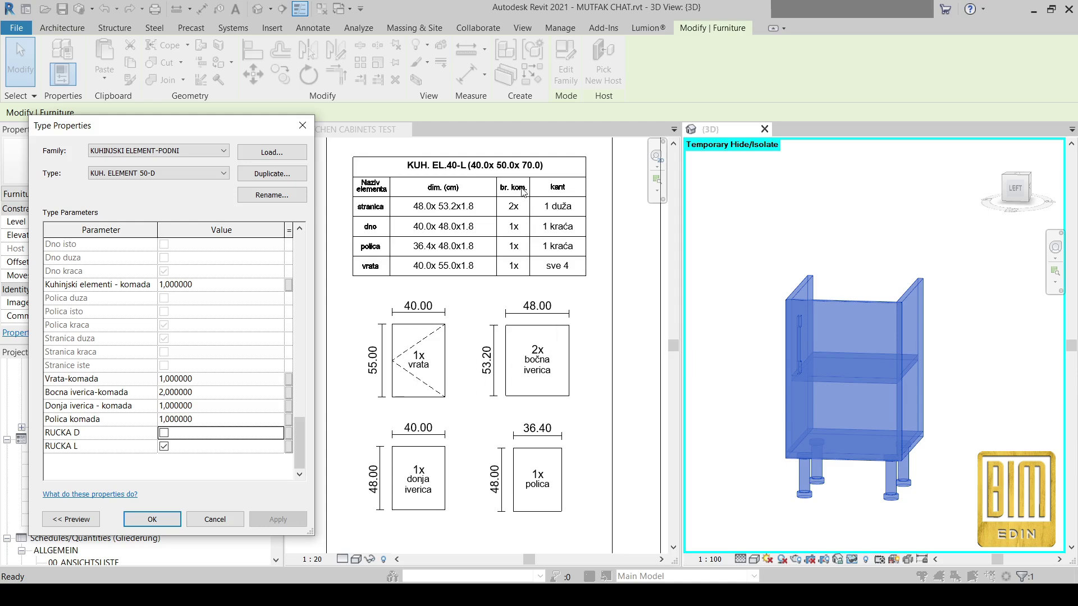
# Set the cabinet quantity (komada) to 5, then 8, then back to 1, applying each
pyautogui.click(218, 284)
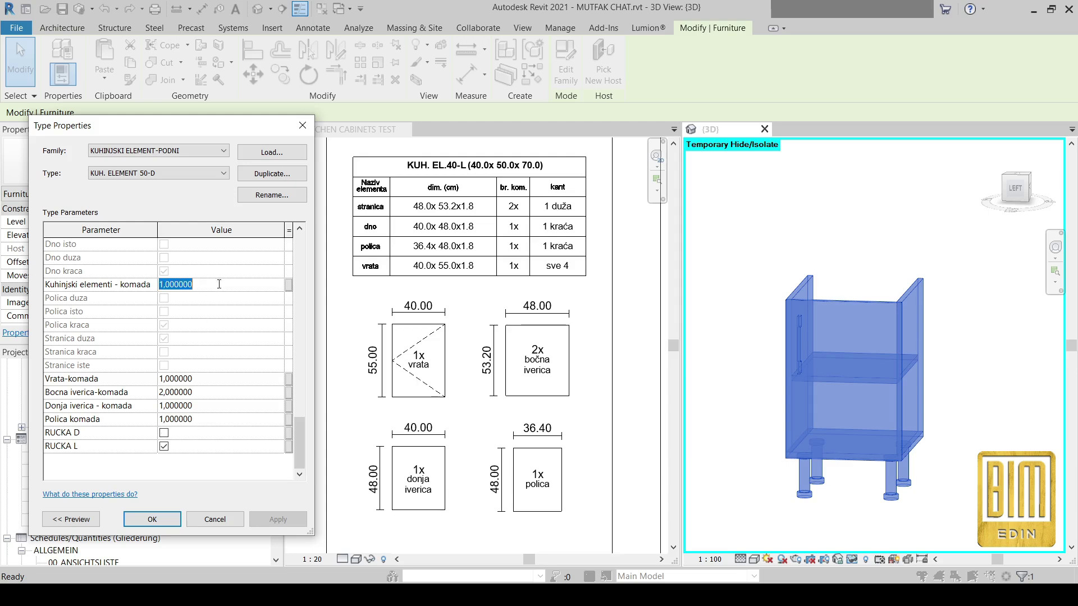
pyautogui.write('5')
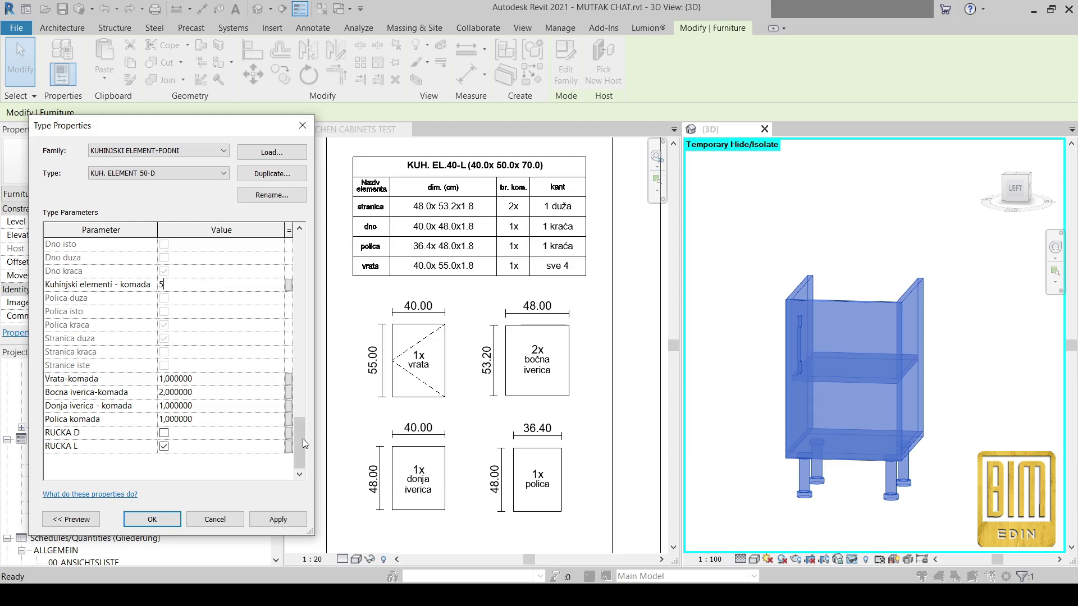
pyautogui.click(279, 519)
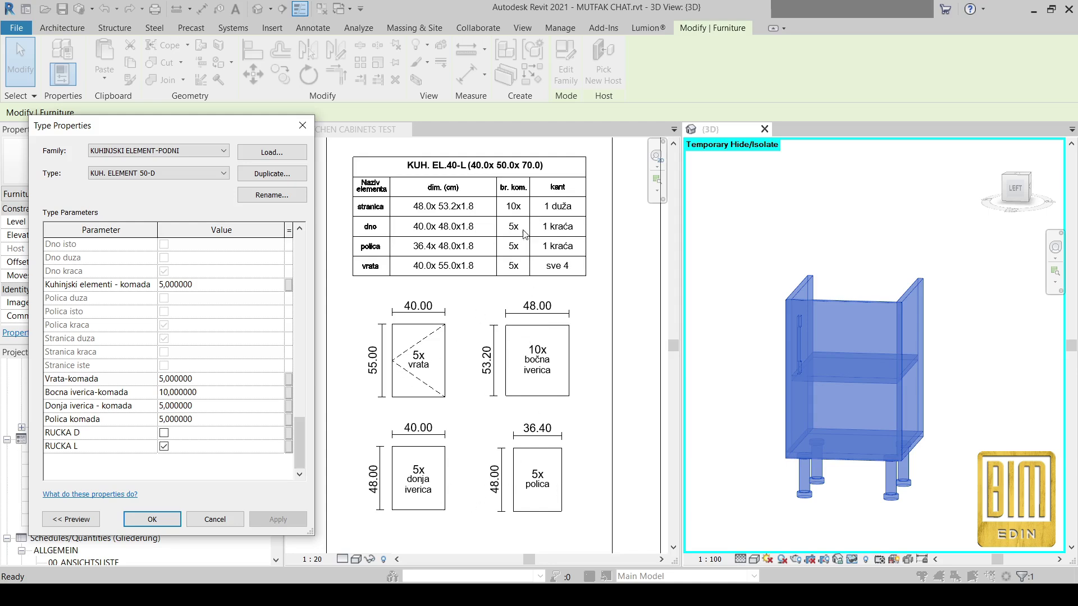
pyautogui.click(219, 287)
pyautogui.write('8')
pyautogui.press('Return')
pyautogui.click(234, 284)
pyautogui.write('1')
pyautogui.press('Return')
pyautogui.click(286, 519)
# Set the cabinet width (SIRINA) to 50 and depth (DUBINA) to 60, and apply
pyautogui.scroll(8, 259, 373)
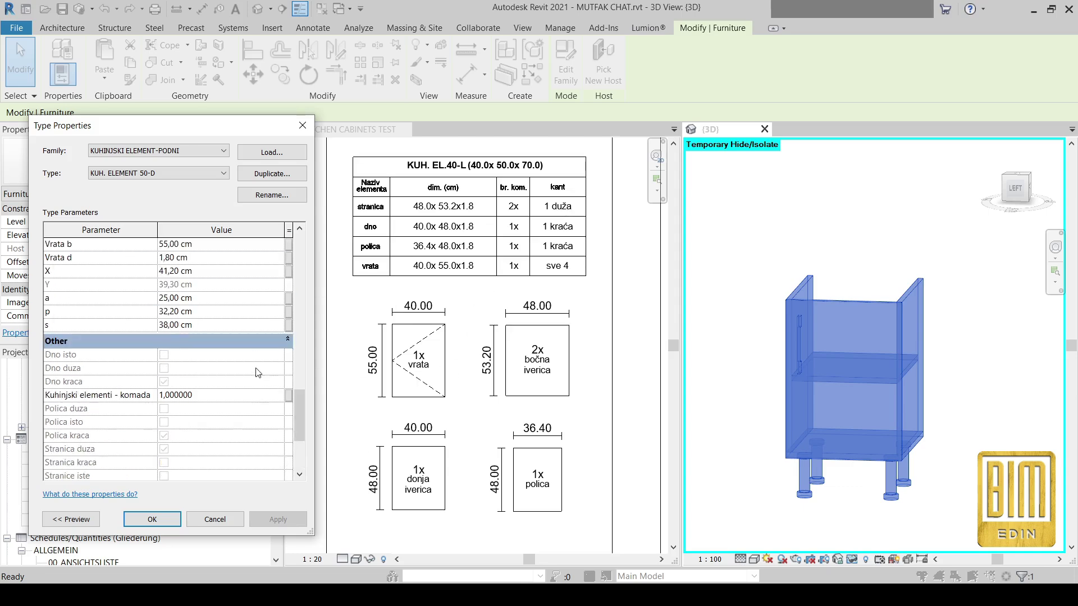
pyautogui.scroll(5, 247, 370)
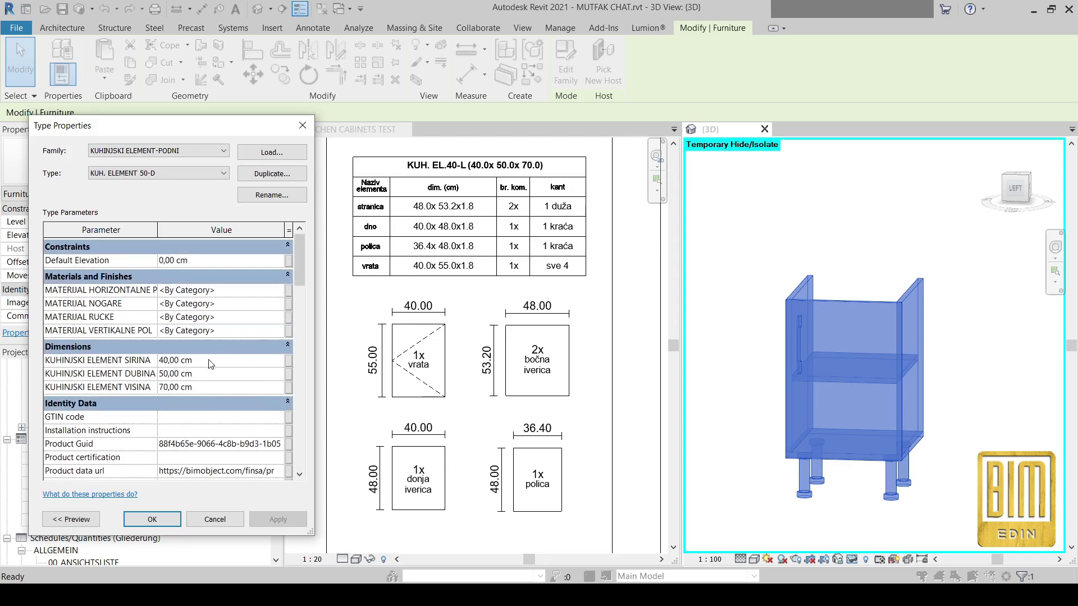
pyautogui.click(230, 361)
pyautogui.write('50')
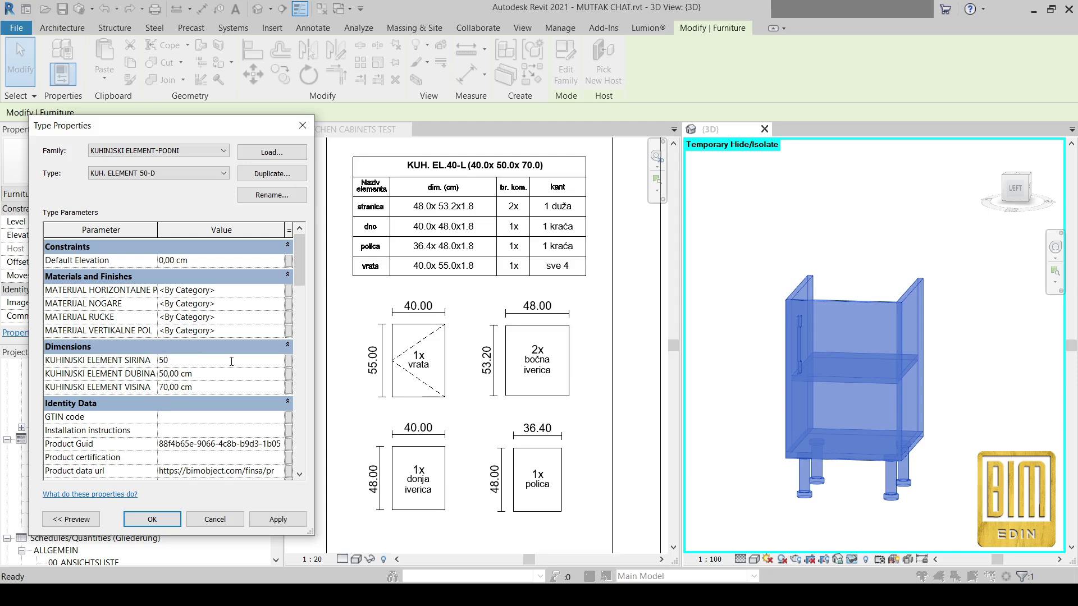
pyautogui.click(228, 375)
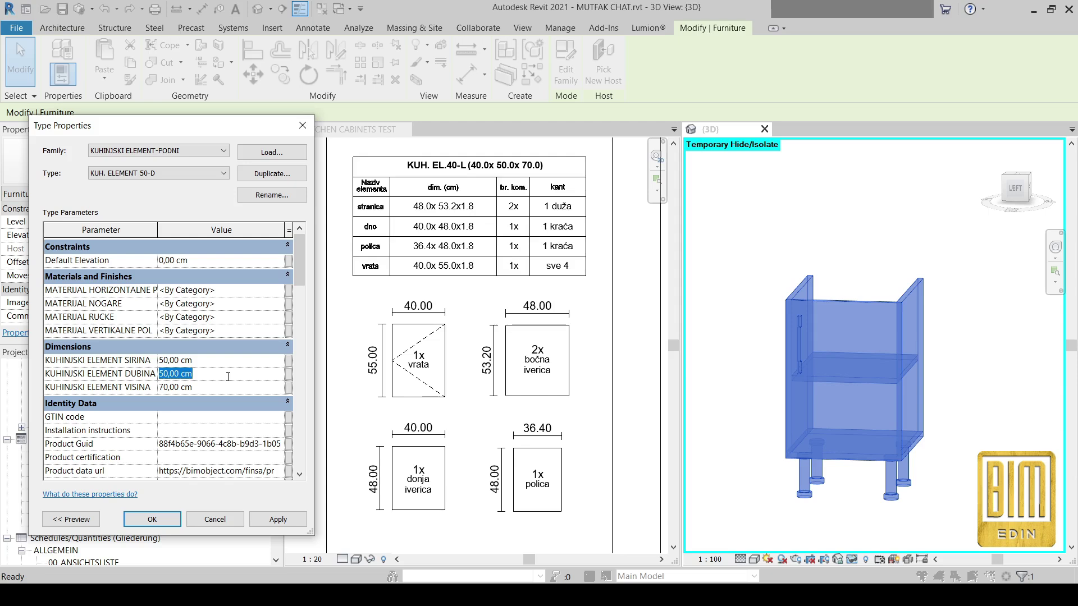
pyautogui.write('60')
pyautogui.click(284, 519)
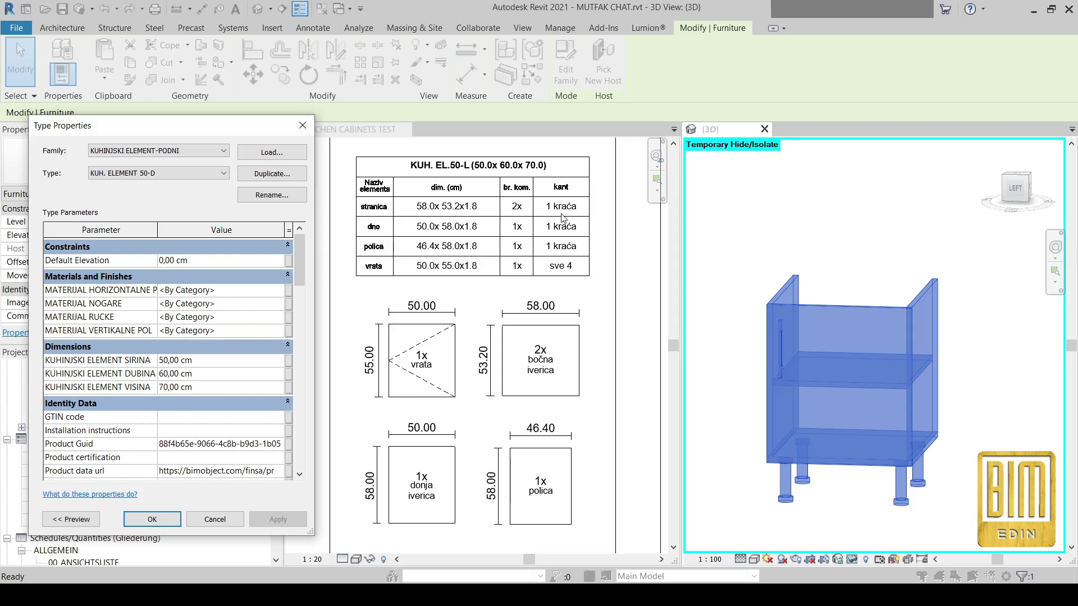
# Change the cabinet width to 40, then to 70, applying each
pyautogui.click(227, 360)
pyautogui.write('40')
pyautogui.click(279, 519)
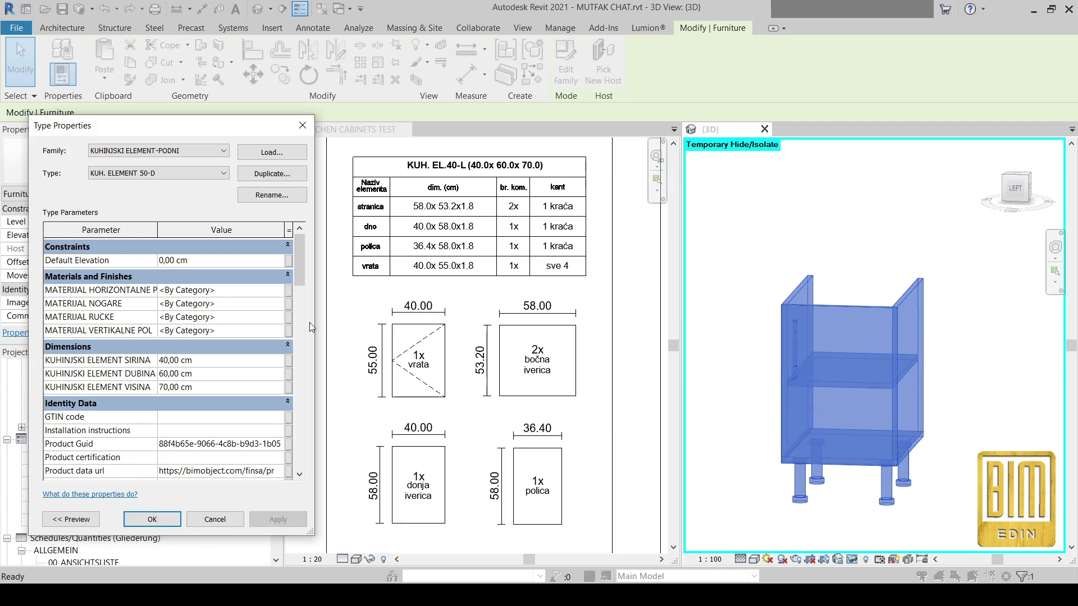
pyautogui.click(219, 363)
pyautogui.write('70')
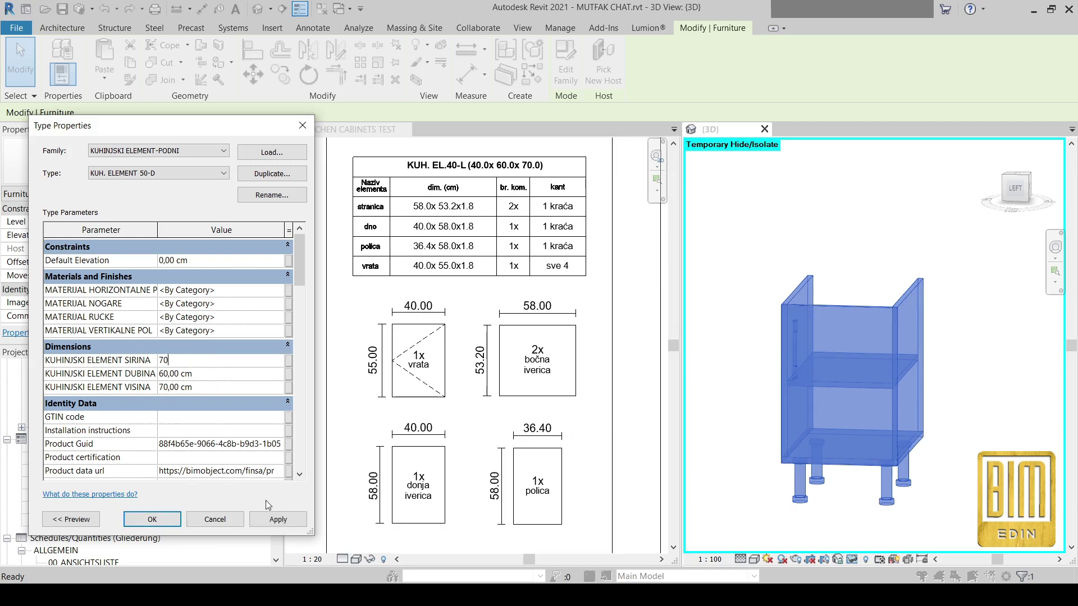
pyautogui.click(279, 519)
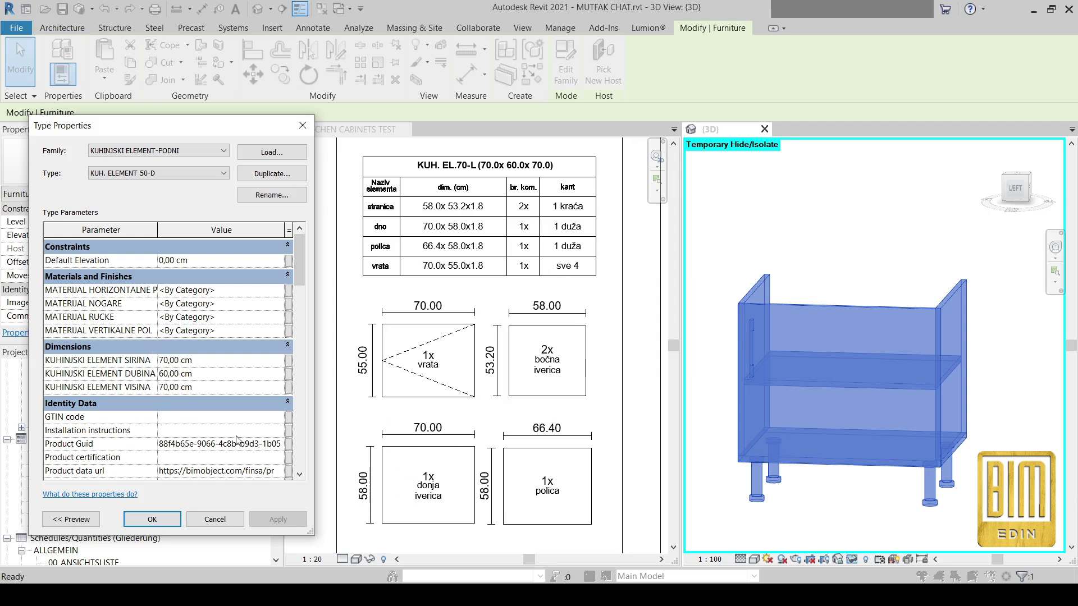
# Set the cabinet depth to 62 and width to 60, then apply
pyautogui.click(211, 363)
pyautogui.click(211, 375)
pyautogui.click(212, 360)
pyautogui.write('50')
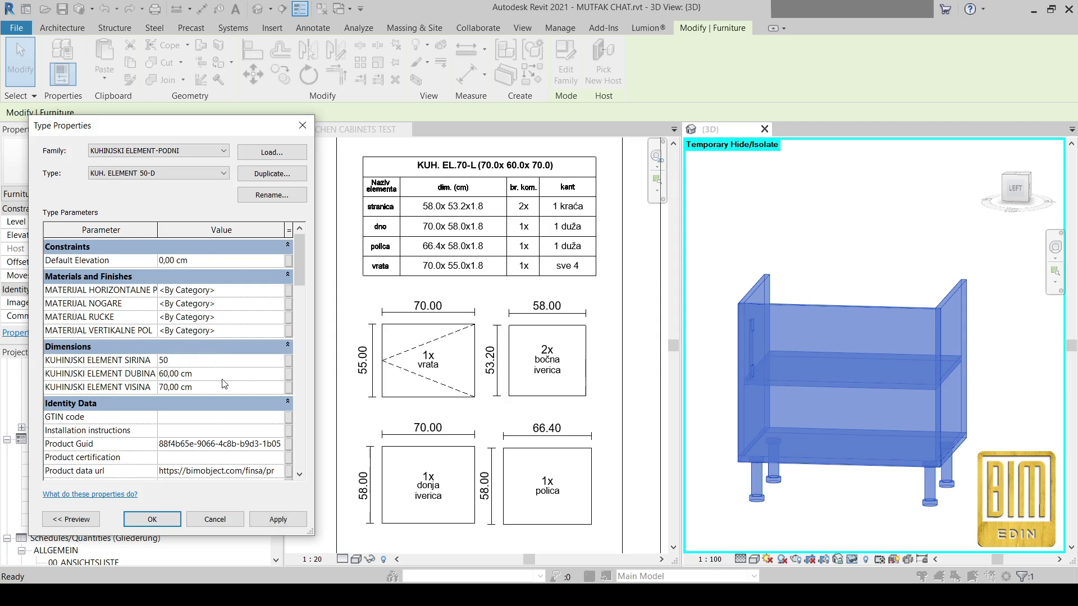
pyautogui.click(218, 372)
pyautogui.write('62')
pyautogui.click(219, 388)
pyautogui.click(223, 360)
pyautogui.write('60')
pyautogui.click(278, 518)
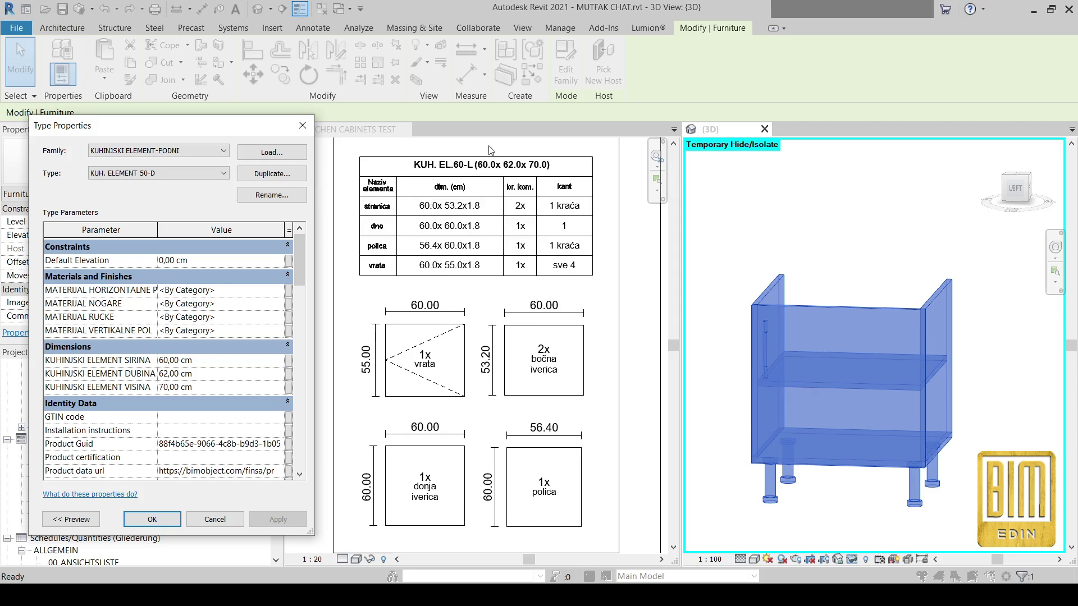
# Set the cabinet depth to 60 and height (VISINA) to 85, and apply
pyautogui.click(221, 362)
pyautogui.click(232, 372)
pyautogui.write('60')
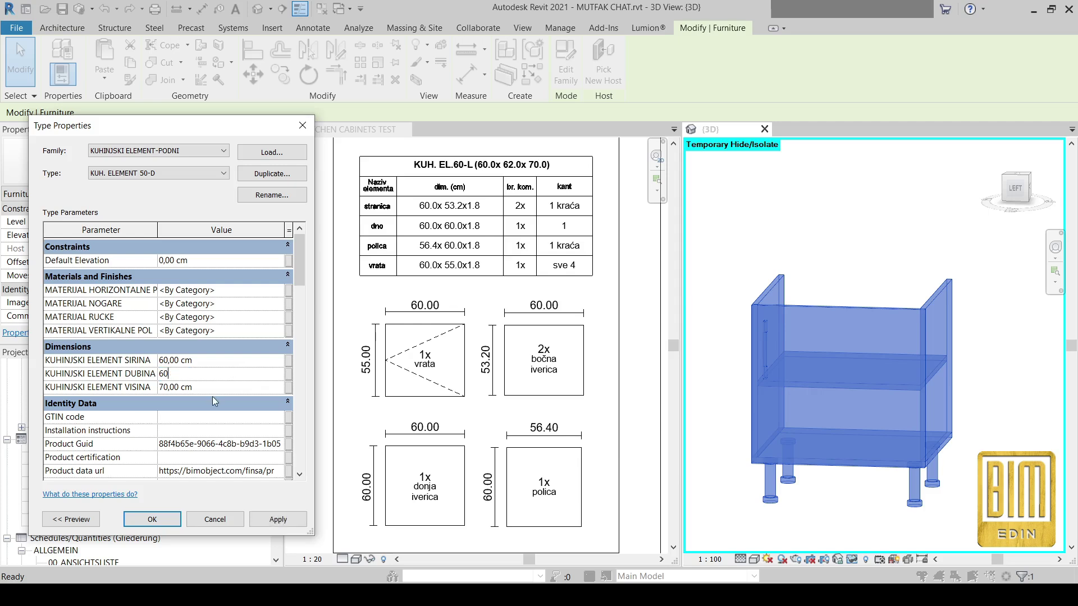
pyautogui.click(215, 390)
pyautogui.write('85')
pyautogui.click(278, 519)
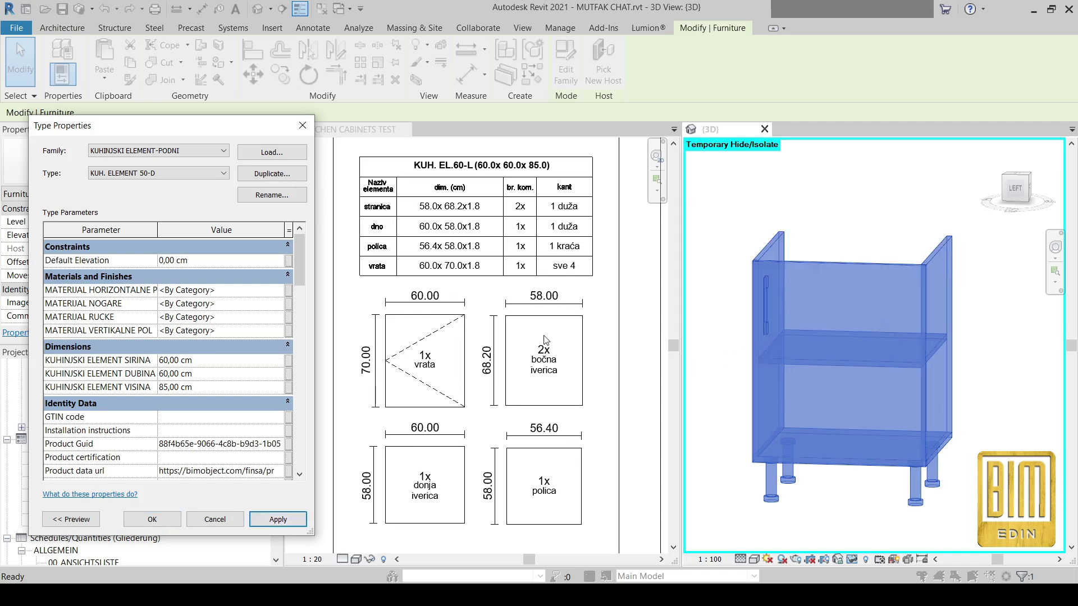
# Set the width to 50, switch the handle from RUCKA L to RUCKA D, and confirm with OK
pyautogui.click(210, 361)
pyautogui.write('50')
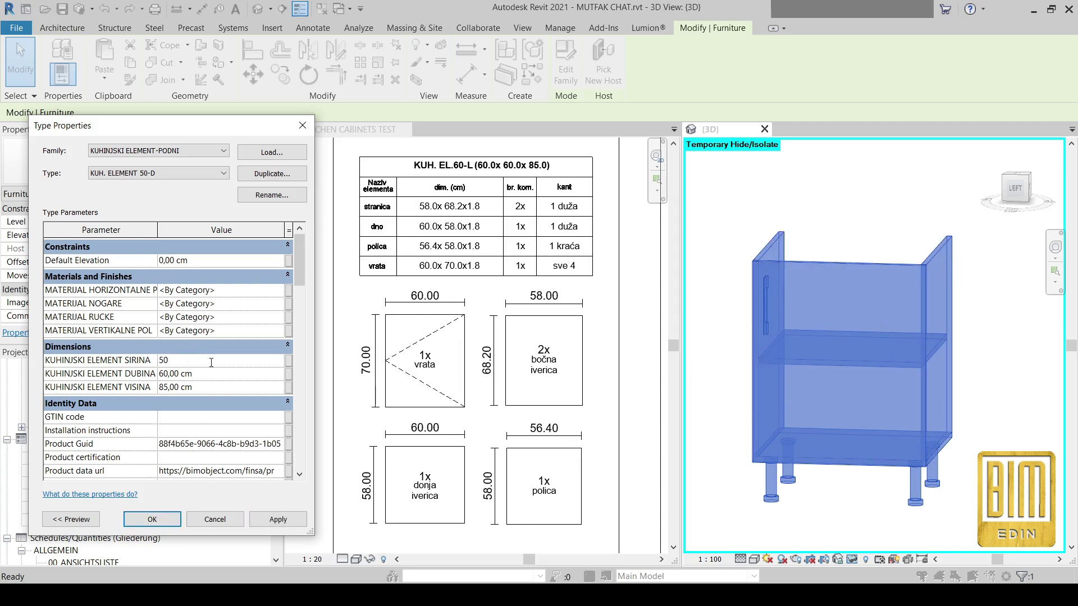
pyautogui.click(220, 374)
pyautogui.scroll(-10, 204, 440)
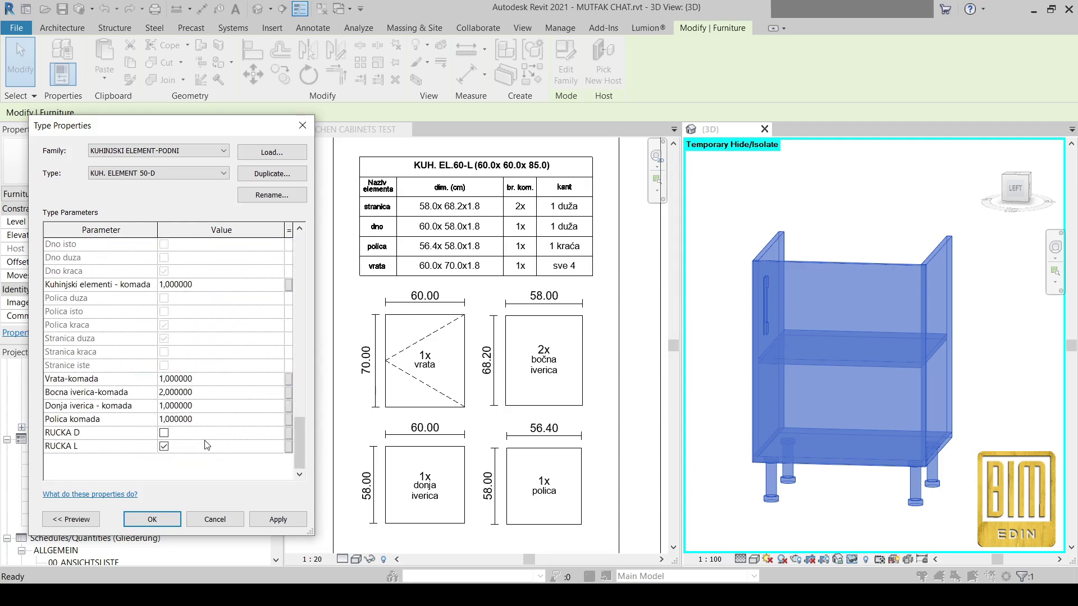
pyautogui.click(164, 446)
pyautogui.click(164, 433)
pyautogui.click(156, 518)
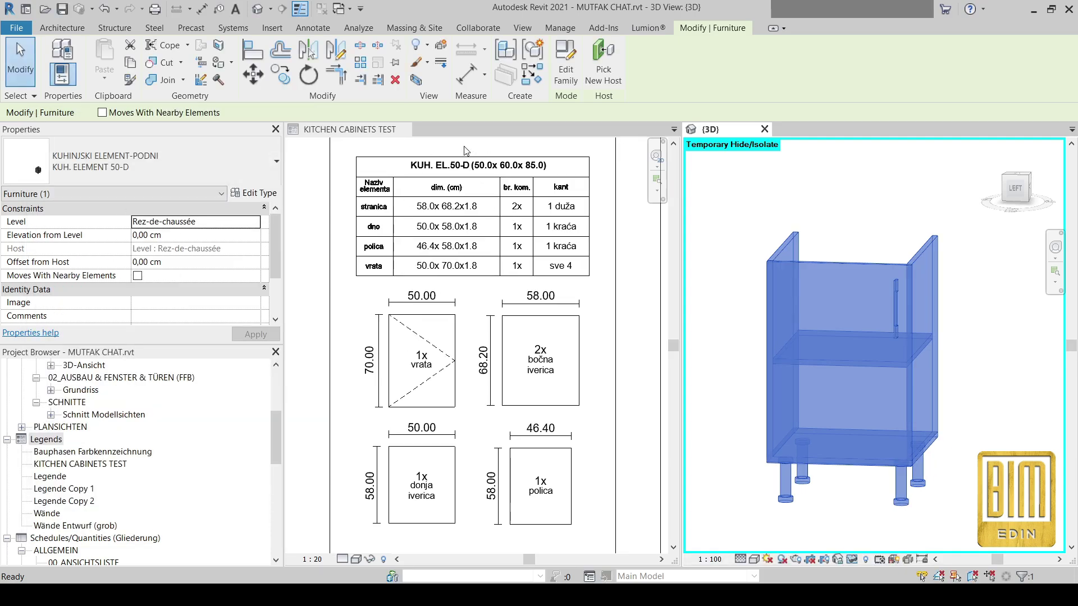
# Zoom out in the KITCHEN CABINETS TEST legend to show both cabinet legends
pyautogui.scroll(-5, 427, 337)
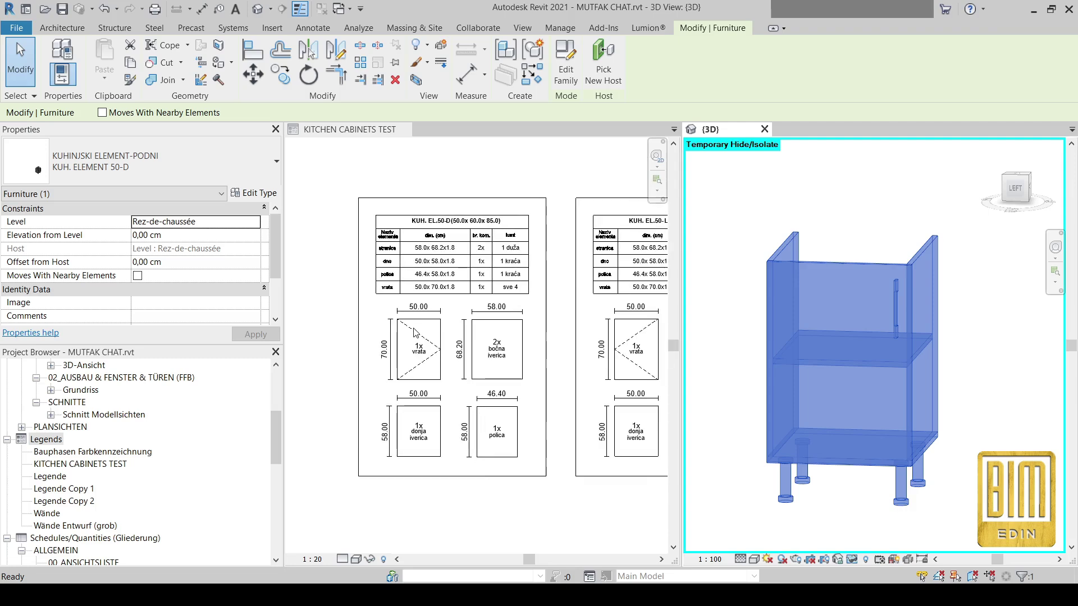